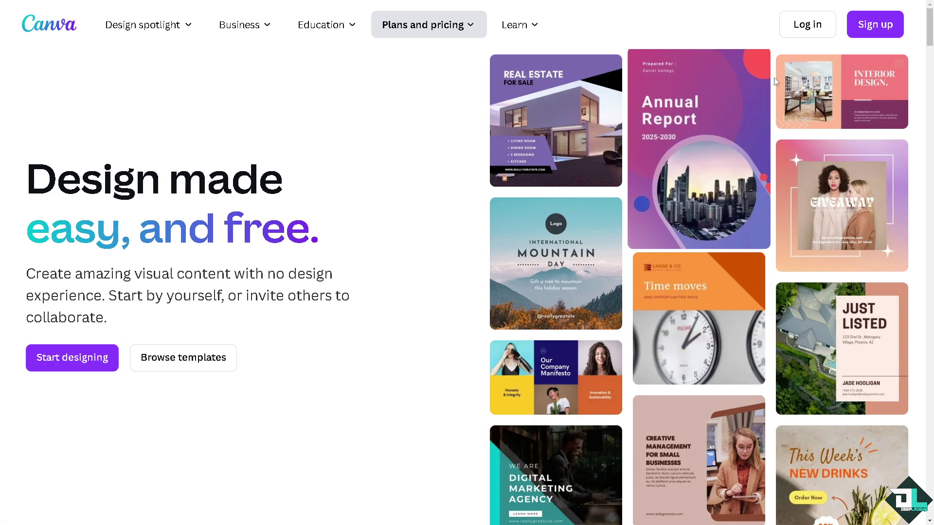
# Open the account sign-up options and look through the template categories
pyautogui.click(852, 33)
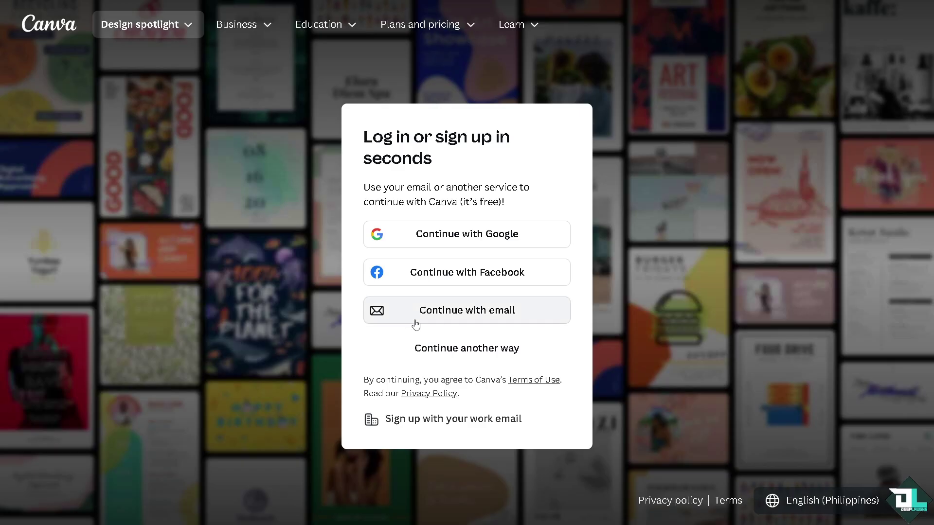
pyautogui.click(464, 346)
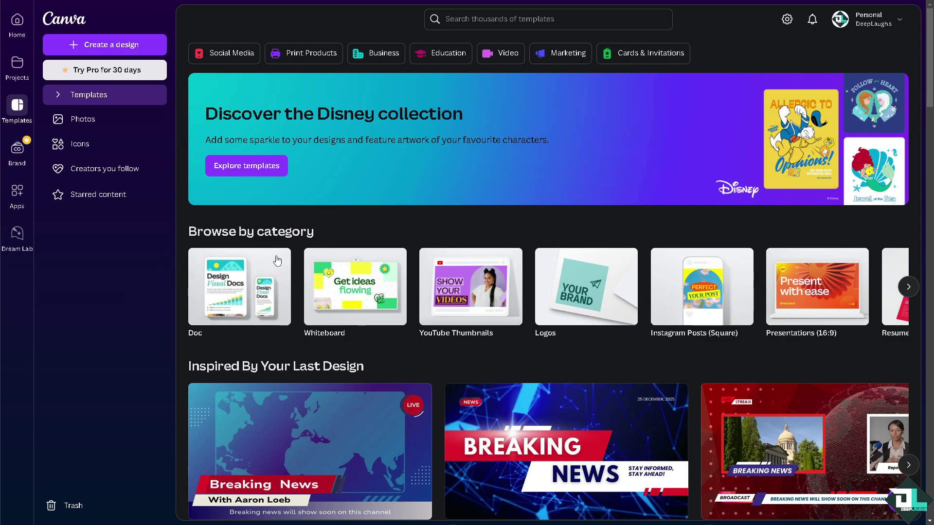
pyautogui.click(58, 95)
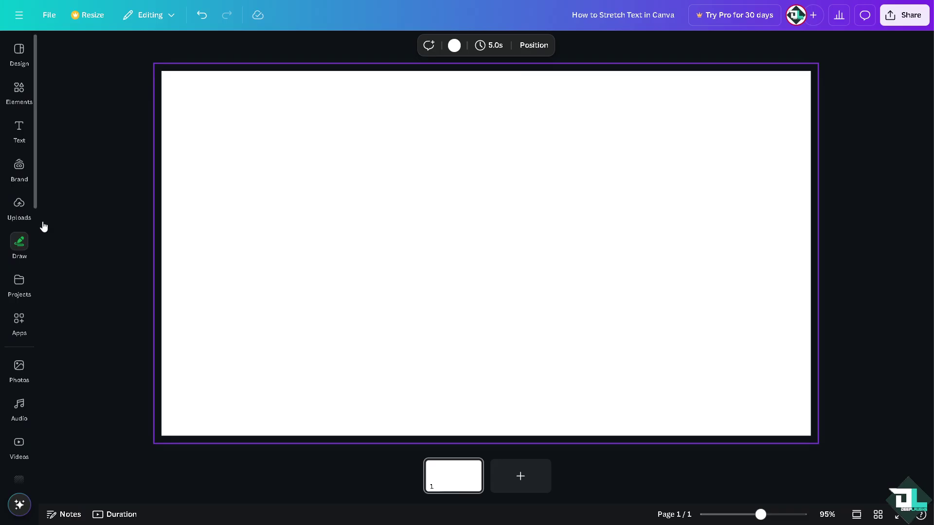
# Insert the uploaded "How to Stretch Text" thumbnail, move it to the page's upper-left corner and shrink it to under half the page width
pyautogui.click(19, 204)
pyautogui.click(68, 168)
pyautogui.click(245, 43)
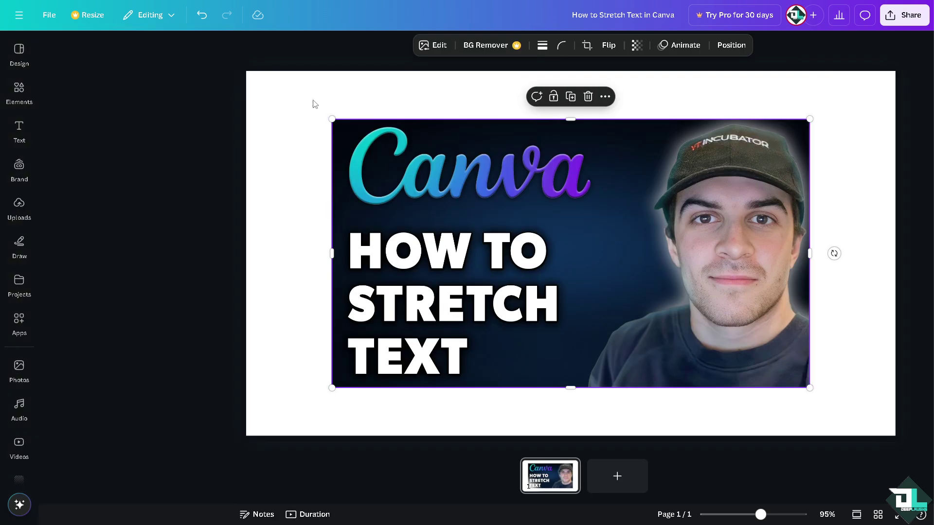
pyautogui.moveTo(348, 151); pyautogui.dragTo(291, 118)
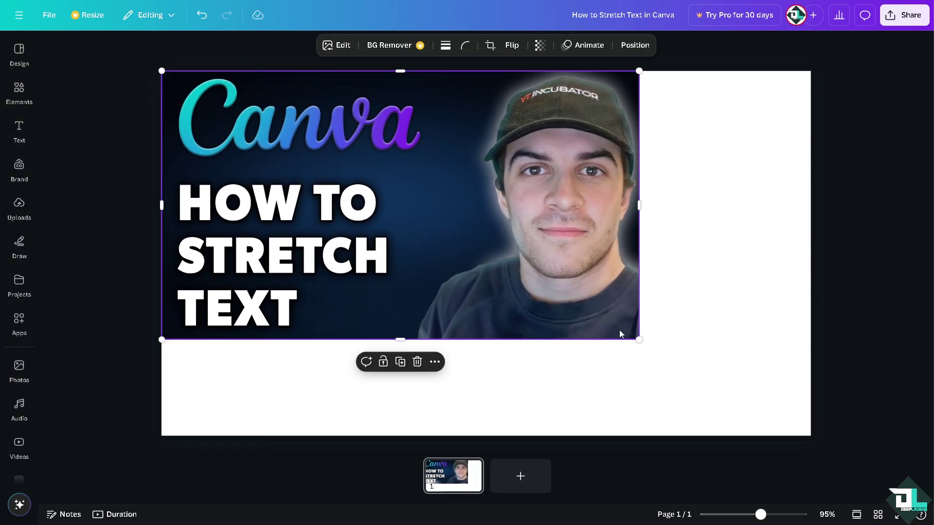
pyautogui.moveTo(641, 341); pyautogui.dragTo(440, 254)
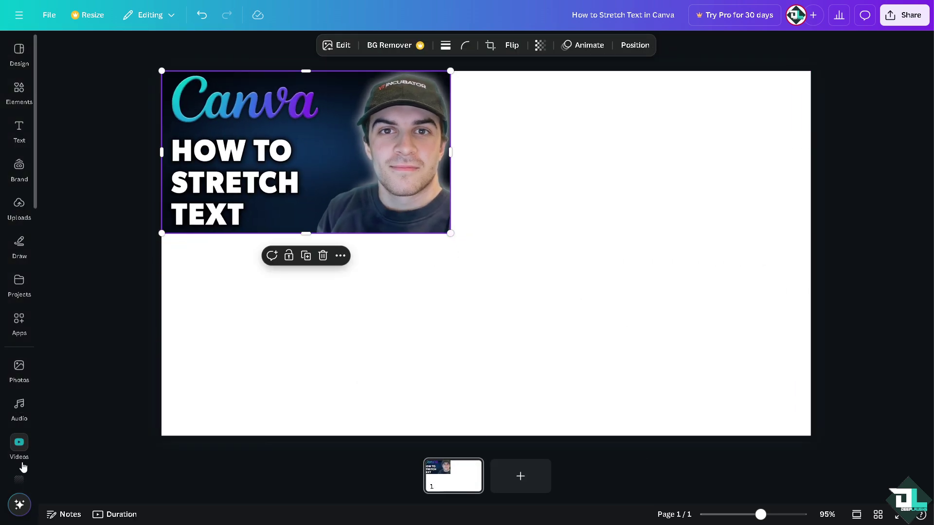
# Insert the recently used beach sunset video and fit it directly below the thumbnail at the same width
pyautogui.click(17, 450)
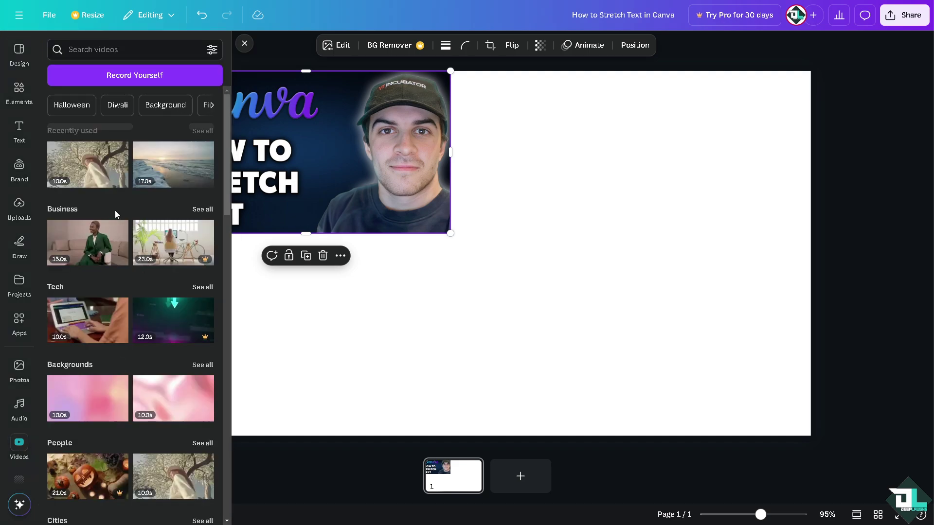
pyautogui.click(162, 166)
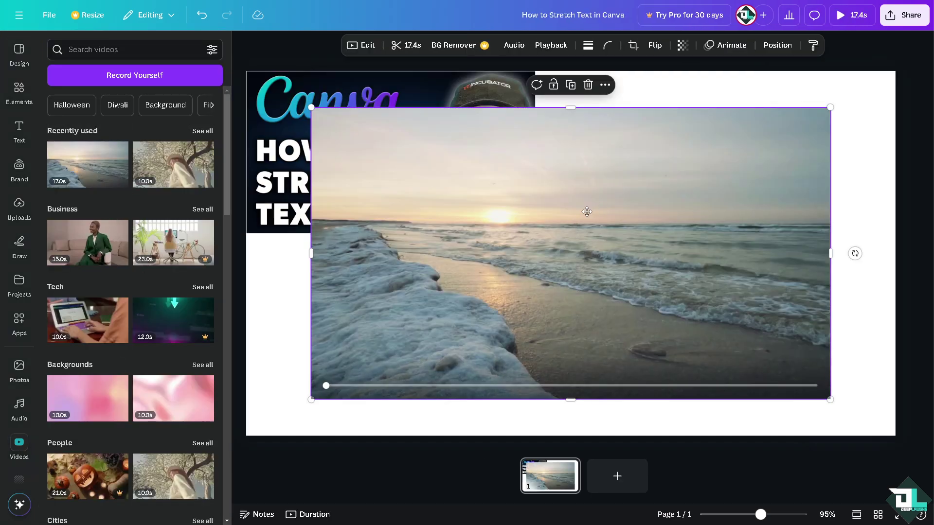
pyautogui.moveTo(538, 234); pyautogui.dragTo(531, 245)
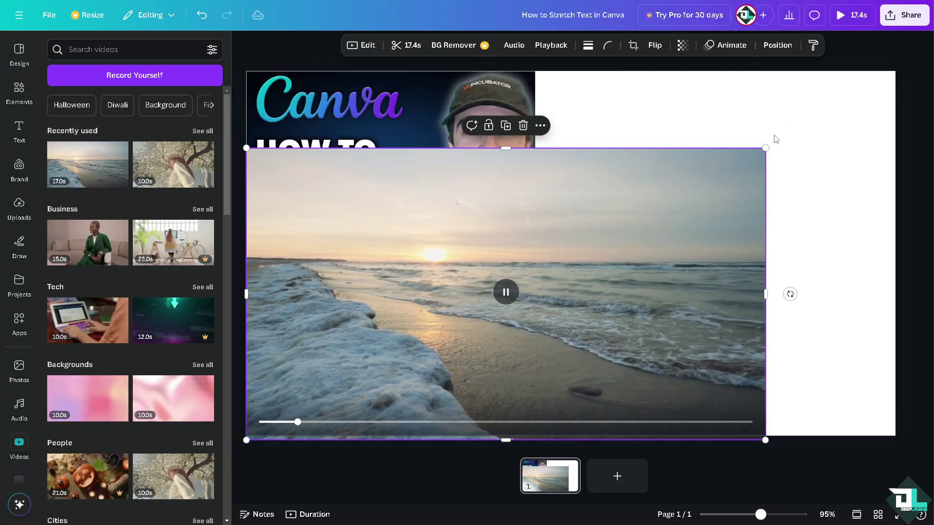
pyautogui.moveTo(768, 148); pyautogui.dragTo(610, 232)
pyautogui.moveTo(614, 335); pyautogui.dragTo(535, 322)
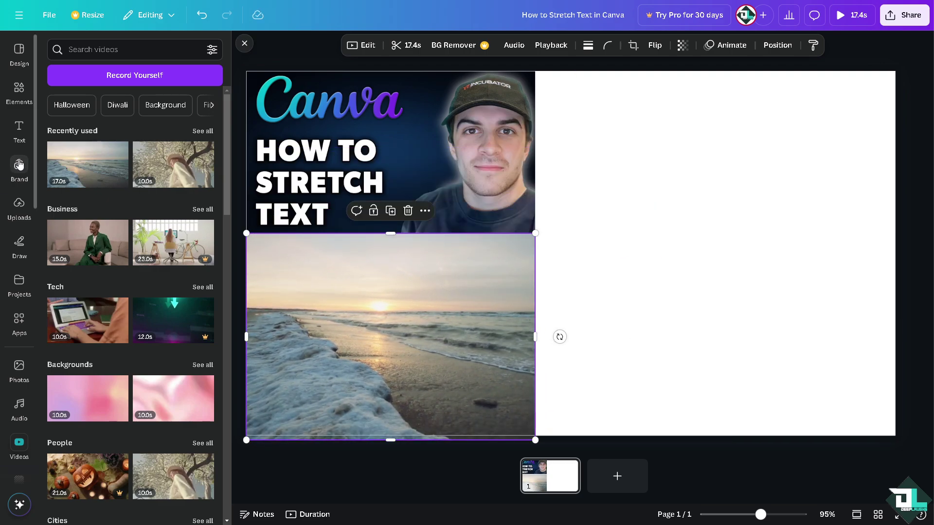
# Add a heading reading "How to Stretch Text in Canva"
pyautogui.click(22, 126)
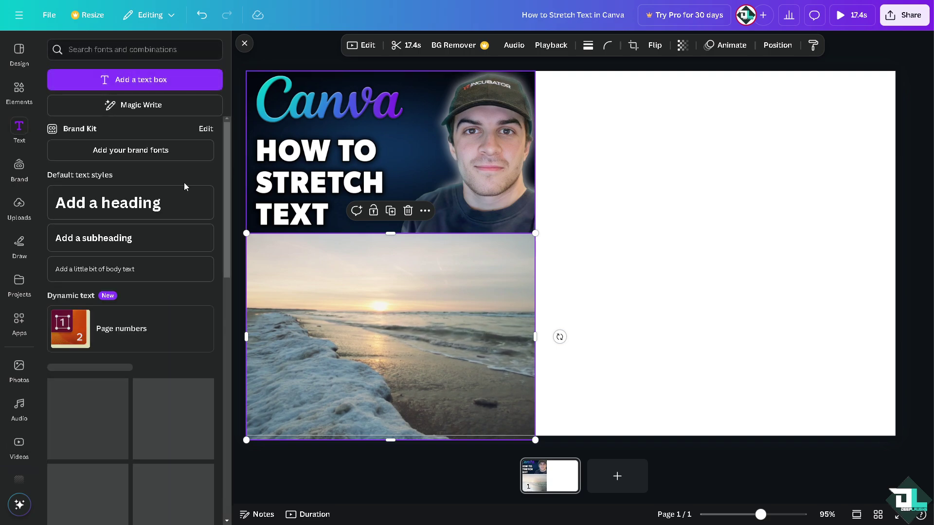
pyautogui.click(125, 204)
pyautogui.write('How to Stretch Text in Canva')
pyautogui.click(622, 174)
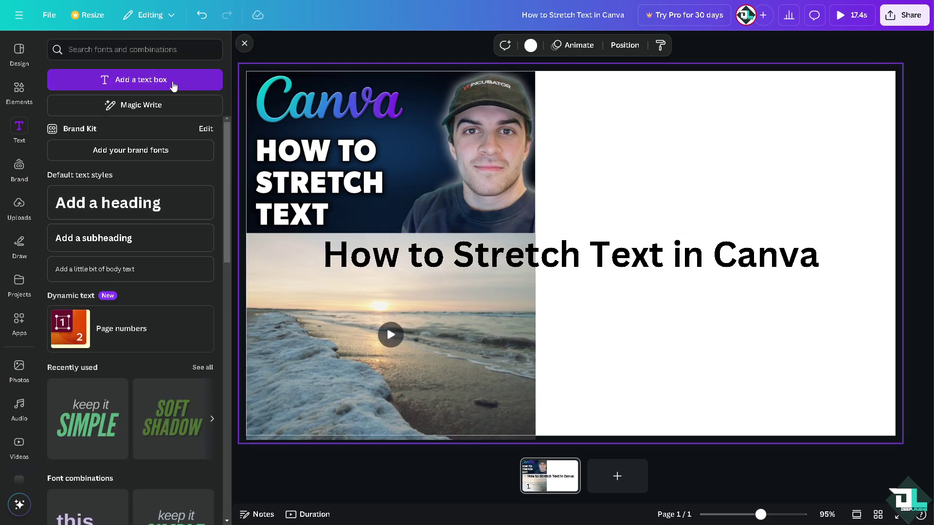
# Move the heading slightly up the page and replace its text with "STRETCH"
pyautogui.click(243, 43)
pyautogui.moveTo(455, 253); pyautogui.dragTo(501, 228)
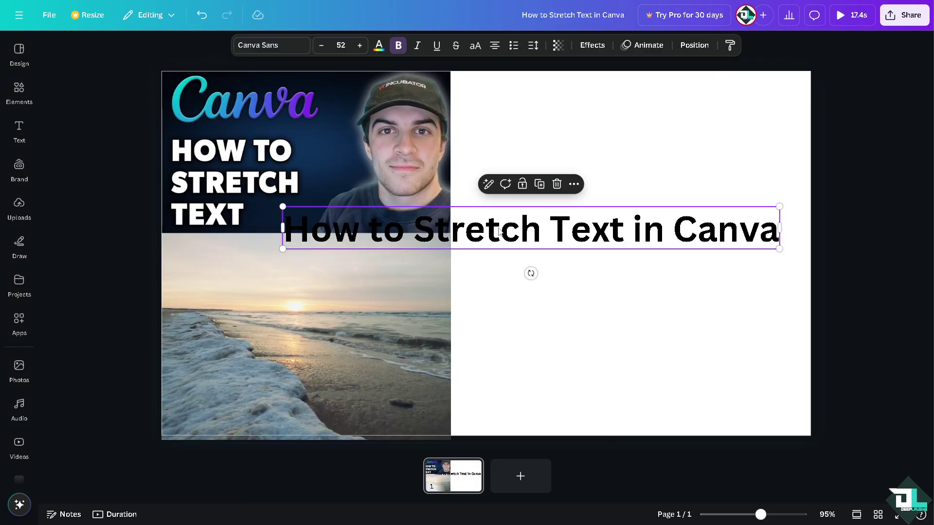
pyautogui.hotkey('ctrl', 'a')
pyautogui.write('S')
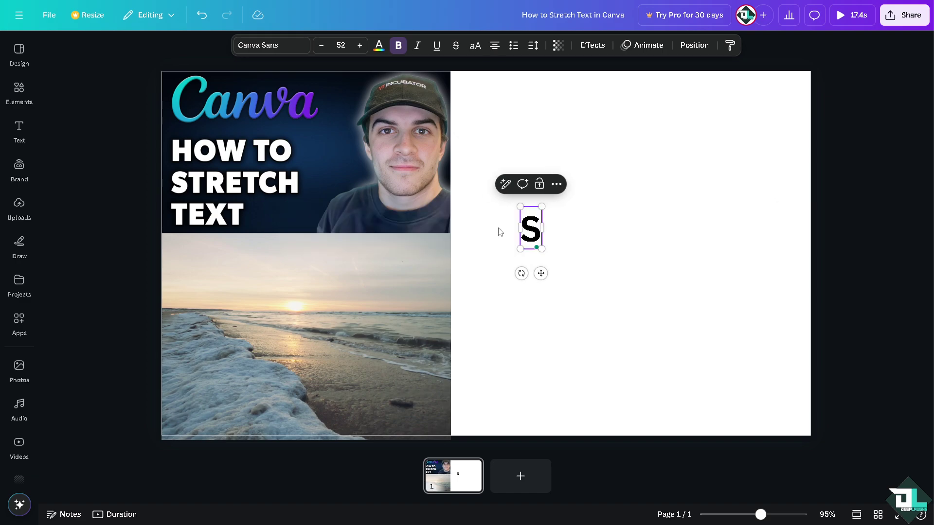
pyautogui.write('TRETCH')
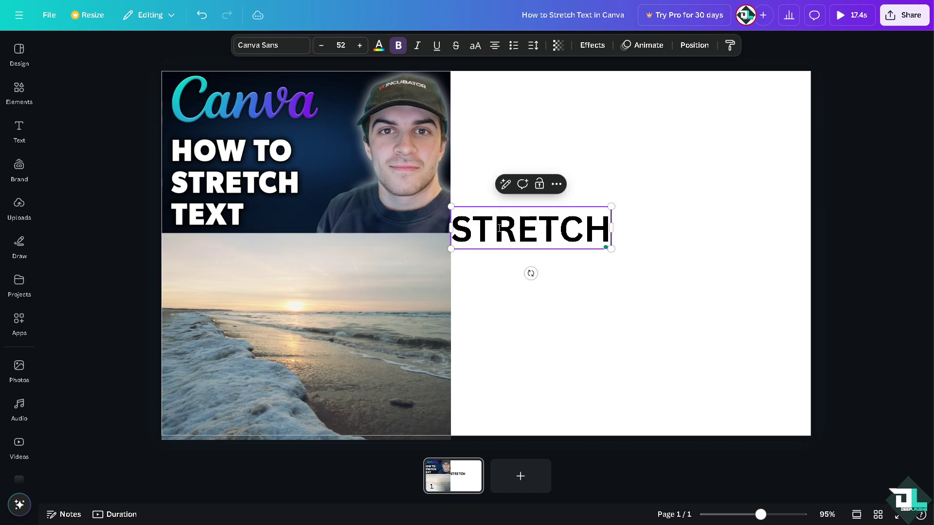
# Move the STRETCH text into the upper part of the blank right half and enlarge it to about size 71.4
pyautogui.click(515, 302)
pyautogui.moveTo(514, 229); pyautogui.dragTo(581, 152)
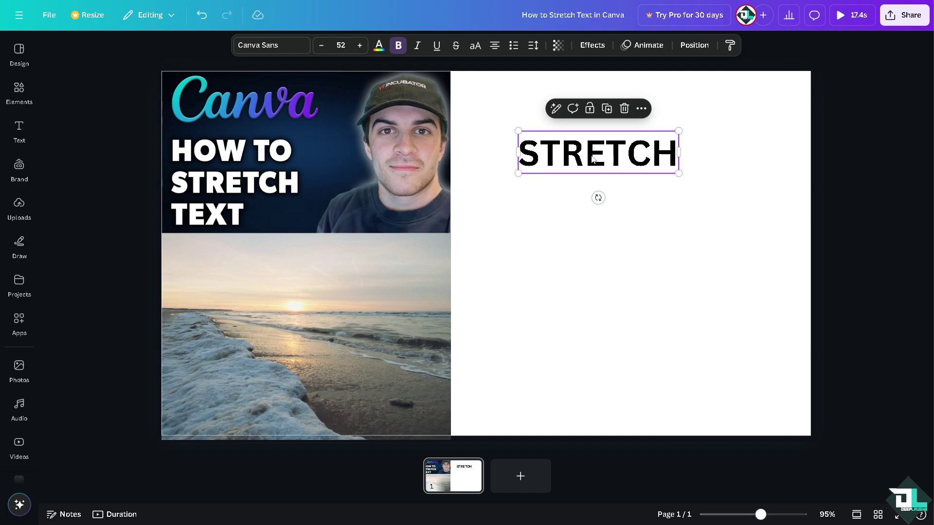
pyautogui.rightClick(593, 159)
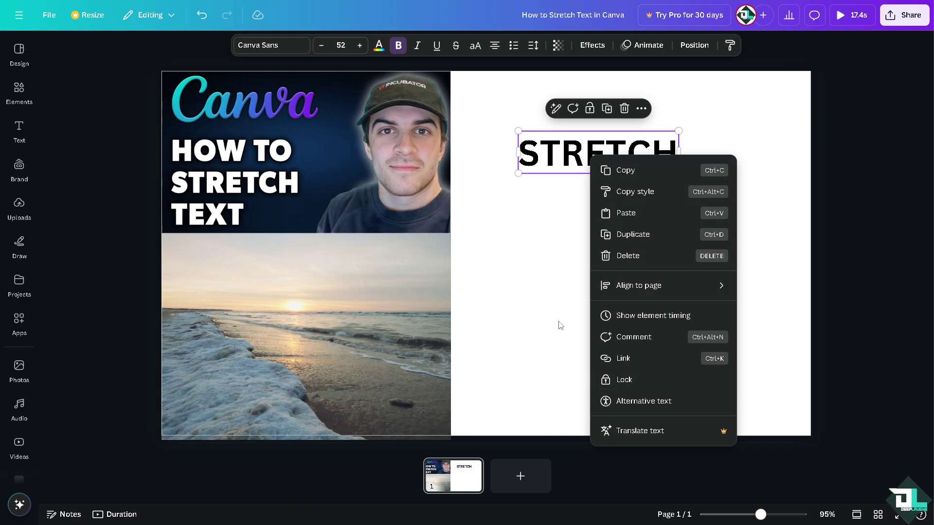
pyautogui.press('Escape')
pyautogui.moveTo(679, 173); pyautogui.dragTo(728, 229)
# Apply the Curve shape effect to the STRETCH text and set its curve to 0
pyautogui.click(593, 45)
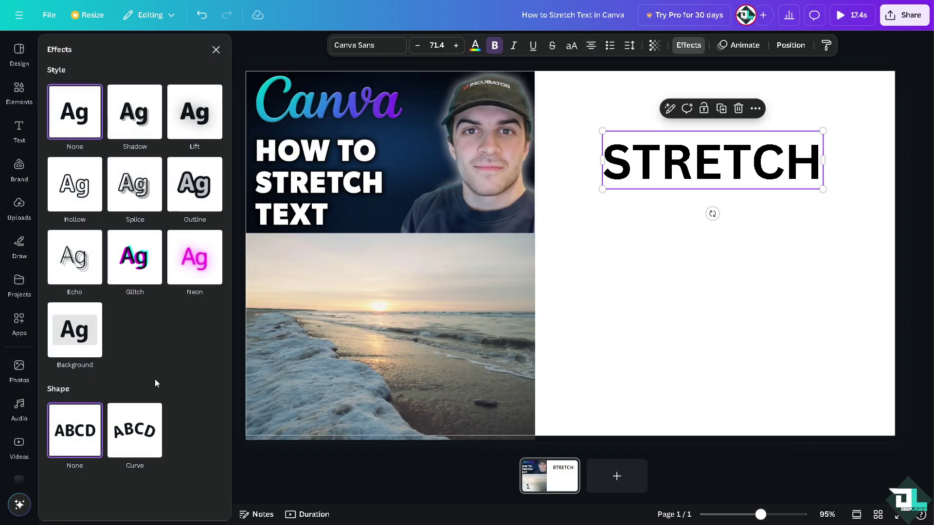
pyautogui.click(134, 430)
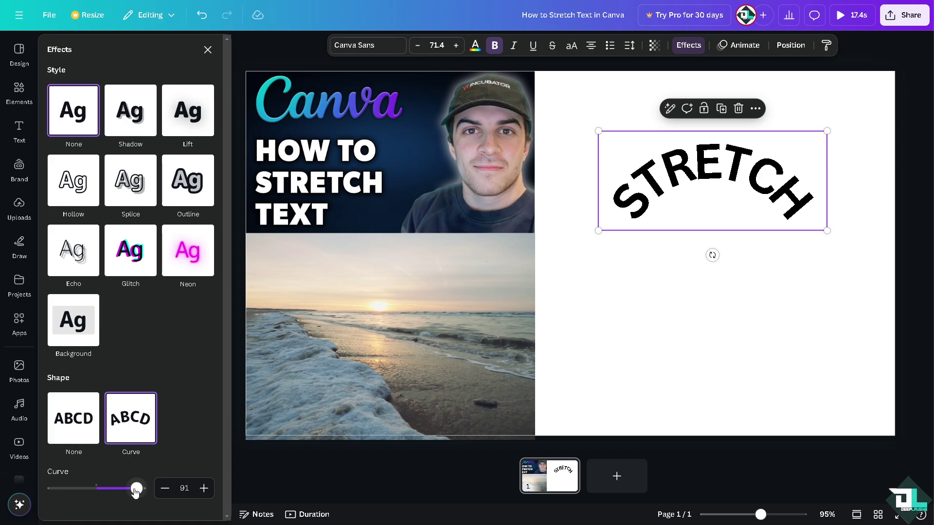
pyautogui.moveTo(137, 488); pyautogui.dragTo(101, 481)
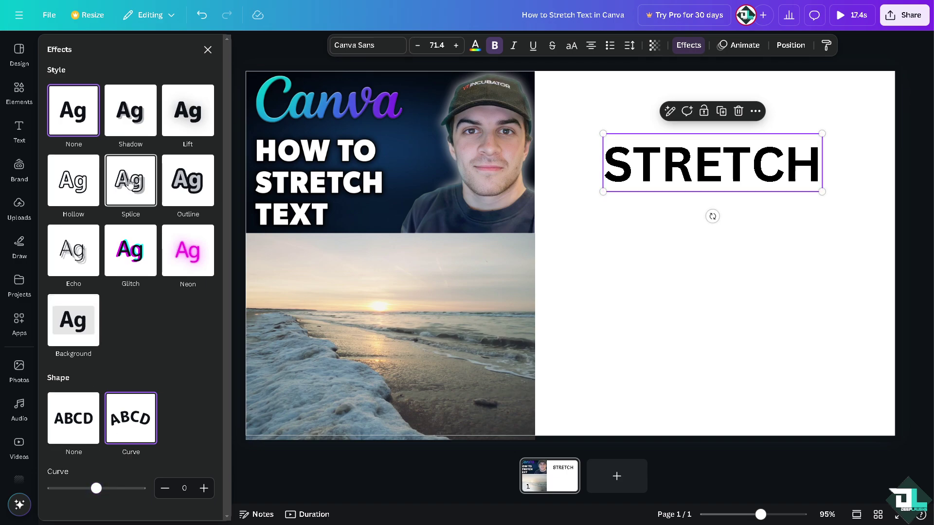
# Try the Splice effect style on the STRETCH text and set the style back to None
pyautogui.click(108, 183)
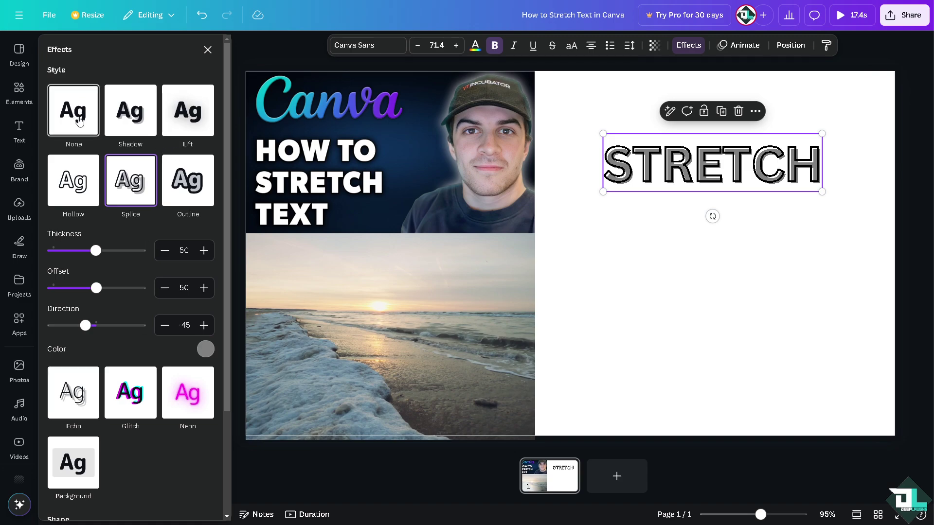
pyautogui.click(79, 120)
pyautogui.click(669, 281)
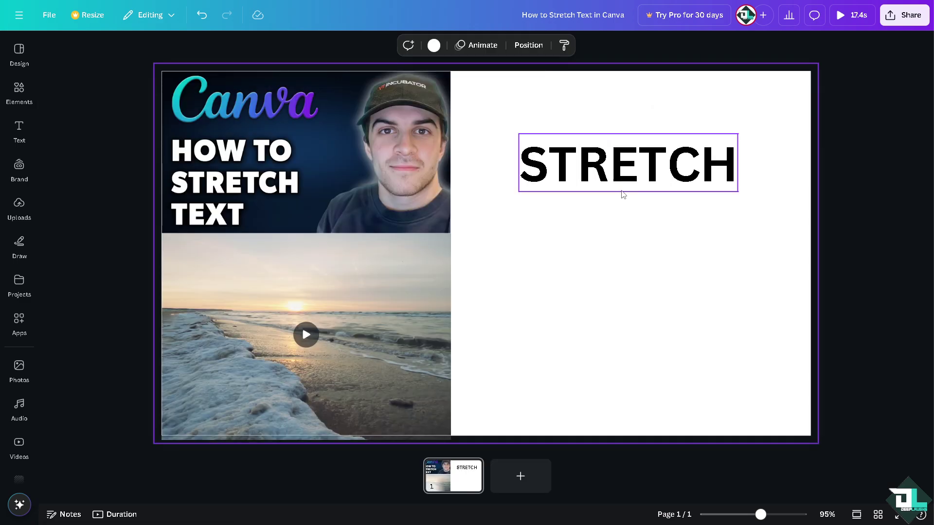
# Enlarge the STRETCH text to about size 82.1, duplicate it and place the copy directly below the original
pyautogui.click(562, 167)
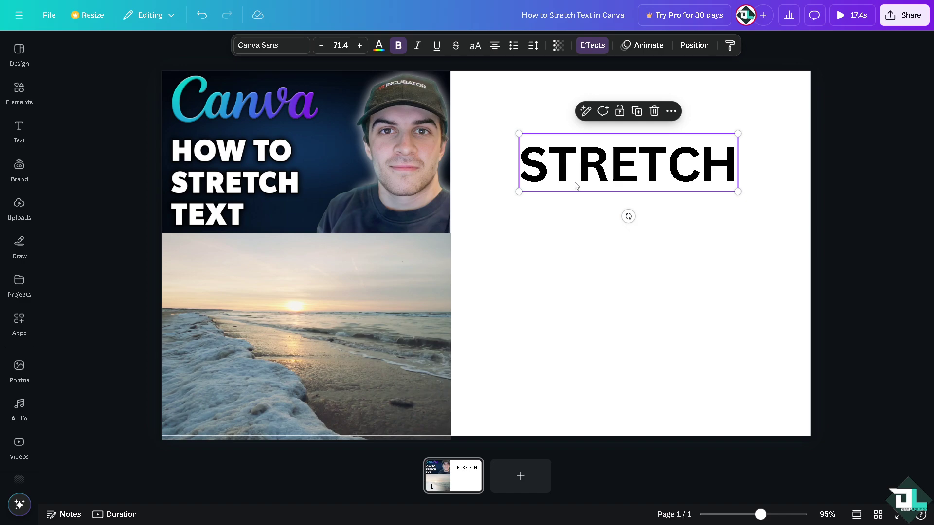
pyautogui.moveTo(494, 127); pyautogui.dragTo(486, 125)
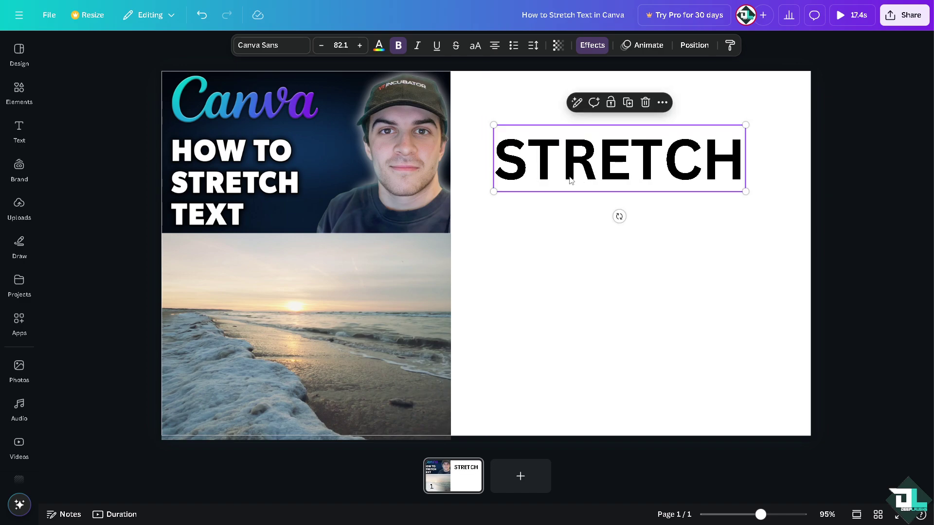
pyautogui.hotkey('ctrl', 'd')
pyautogui.moveTo(578, 174); pyautogui.dragTo(573, 226)
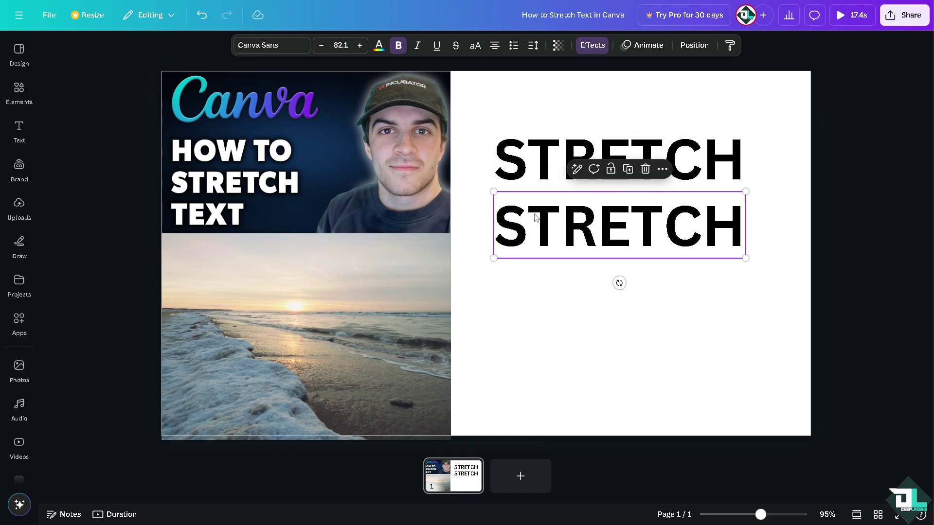
# Insert spaces between the letters of the lower STRETCH text so it reads "S T R E T CH"
pyautogui.doubleClick(543, 229)
pyautogui.click(543, 245)
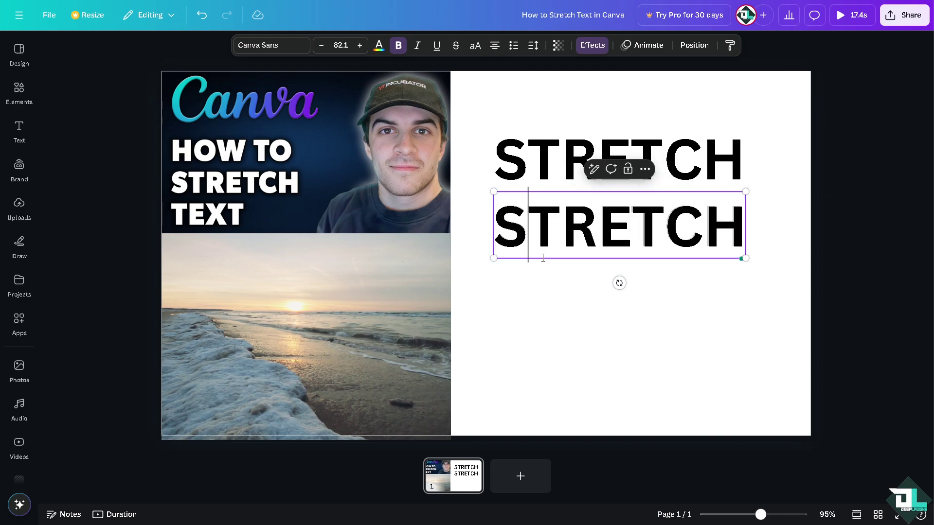
pyautogui.click(582, 331)
pyautogui.doubleClick(540, 220)
pyautogui.click(535, 222)
pyautogui.press('Return')
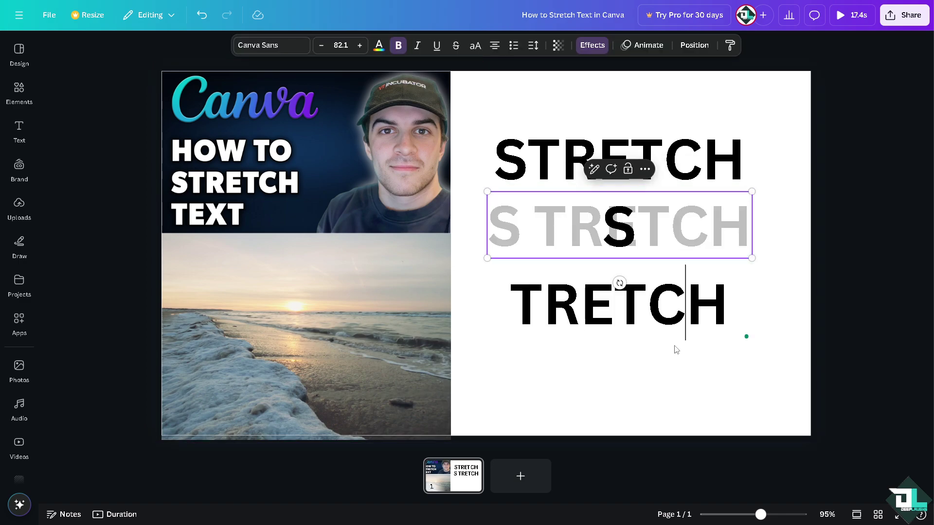
pyautogui.click(676, 348)
pyautogui.click(563, 239)
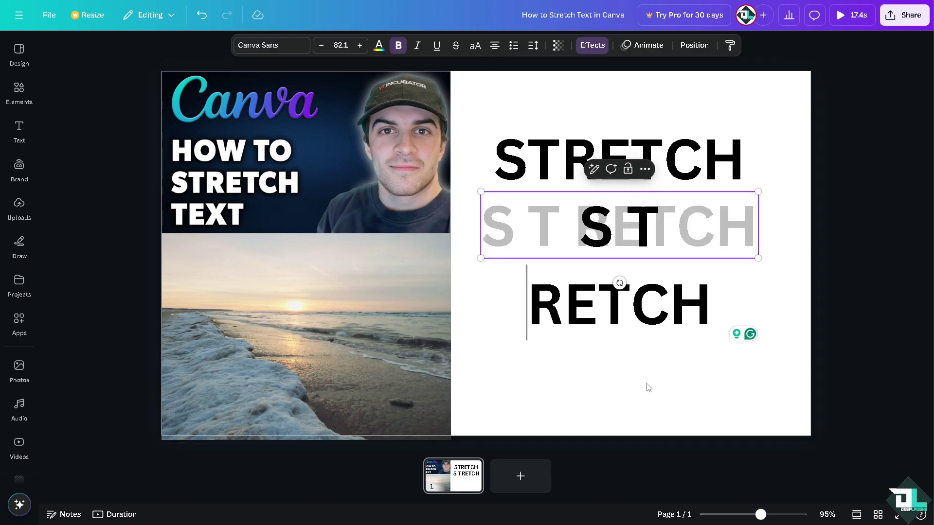
pyautogui.click(649, 388)
pyautogui.click(632, 231)
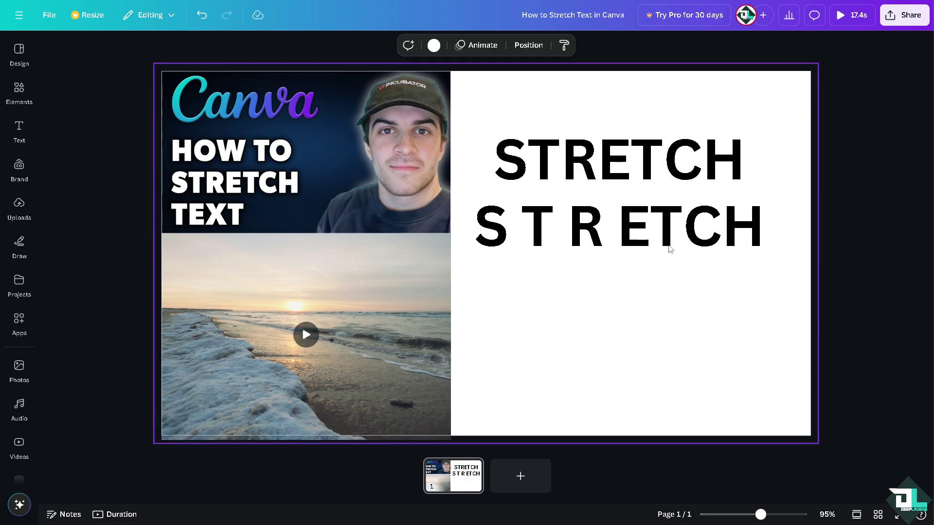
pyautogui.click(670, 249)
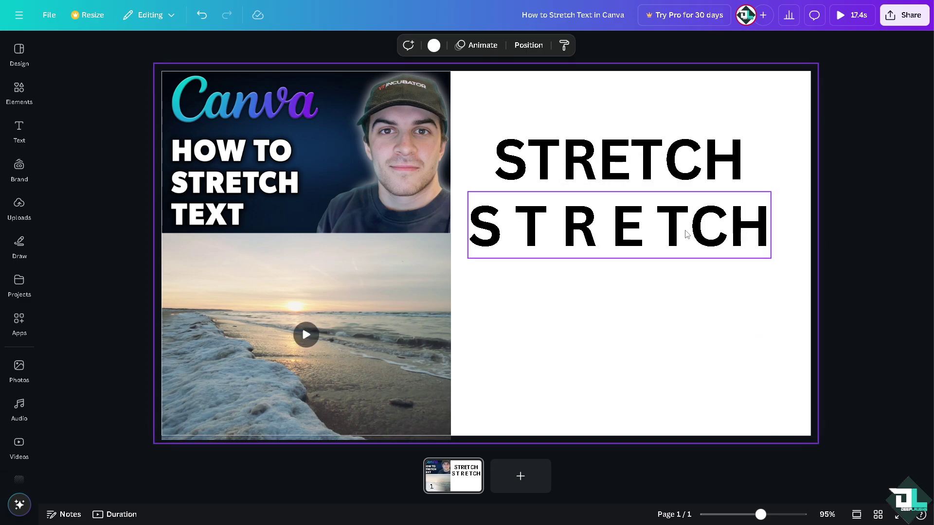
pyautogui.click(687, 235)
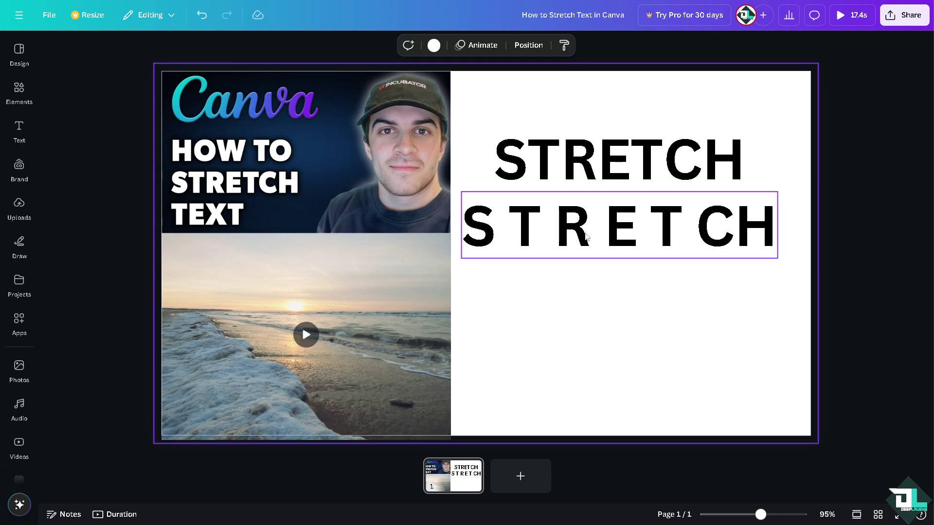
# Copy both STRETCH texts onto a new second page and shift them up and to the left
pyautogui.click(586, 237)
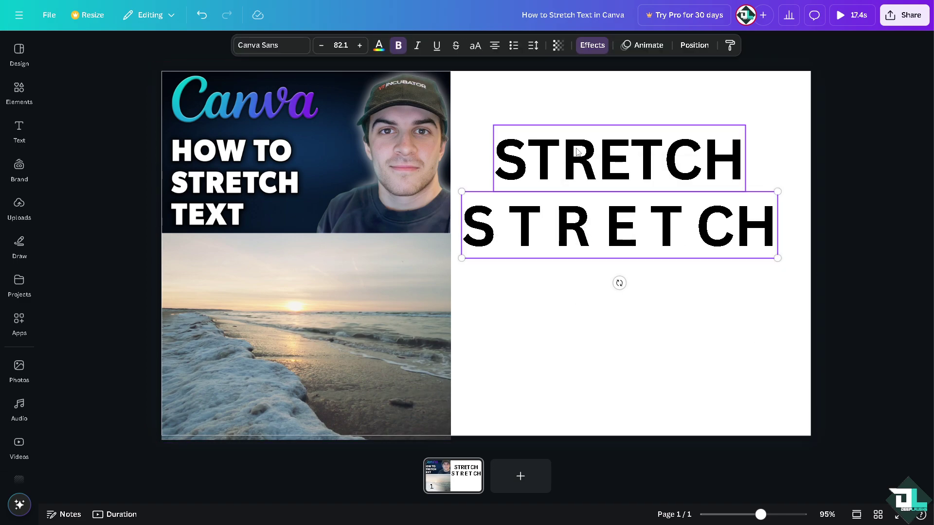
pyautogui.keyDown('shift'); pyautogui.click(578, 151); pyautogui.keyUp('shift')
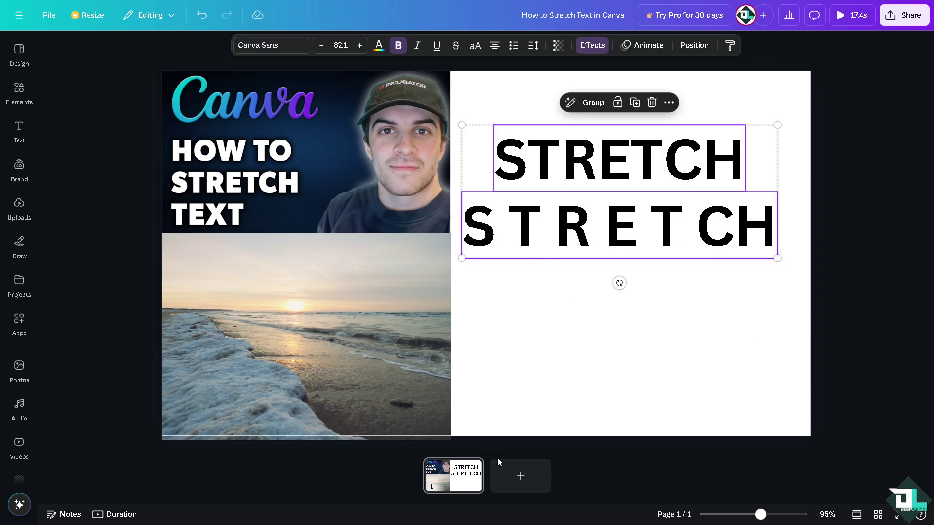
pyautogui.click(520, 476)
pyautogui.hotkey('ctrl', 'v')
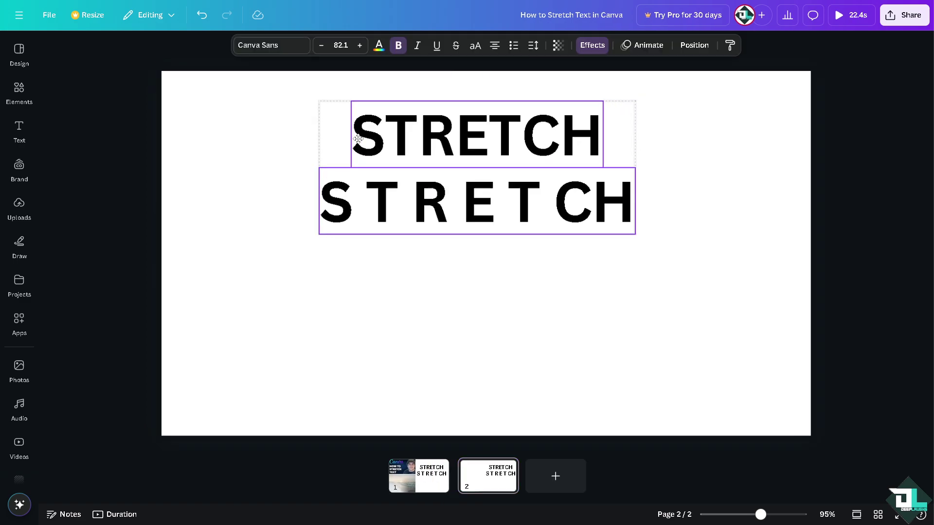
pyautogui.moveTo(359, 139); pyautogui.dragTo(313, 131)
pyautogui.click(467, 330)
pyautogui.doubleClick(361, 212)
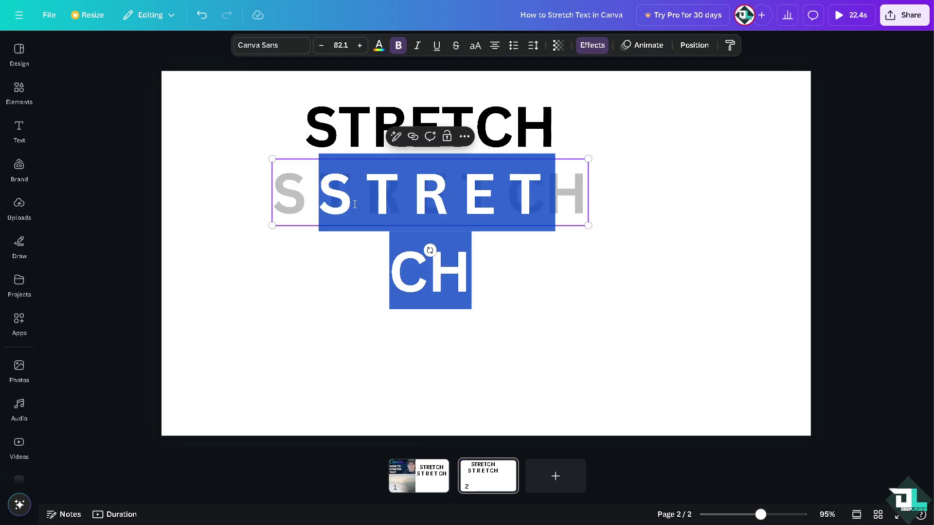
pyautogui.click(363, 288)
pyautogui.click(579, 326)
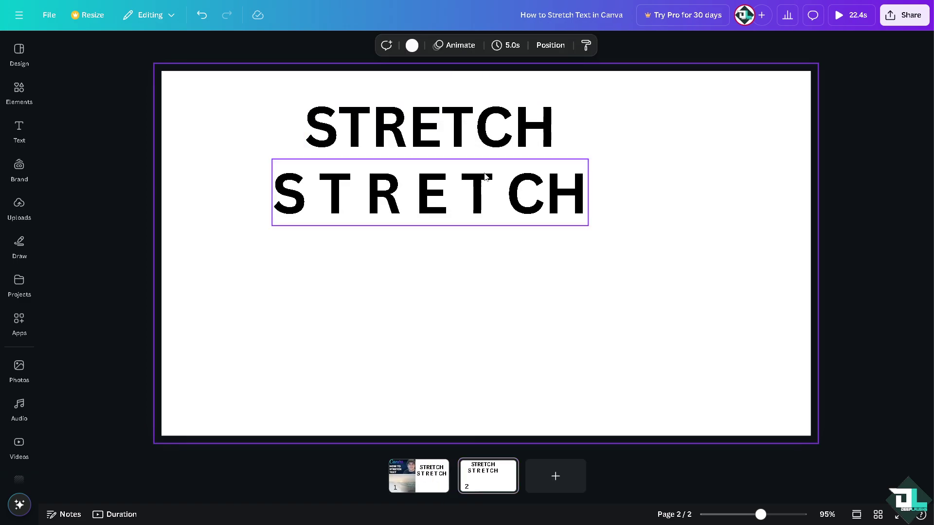
# Enlarge the spaced-out S T R E T CH text to about size 153 so it spans most of the page width
pyautogui.click(489, 191)
pyautogui.moveTo(607, 237); pyautogui.dragTo(778, 278)
pyautogui.moveTo(266, 266); pyautogui.dragTo(182, 290)
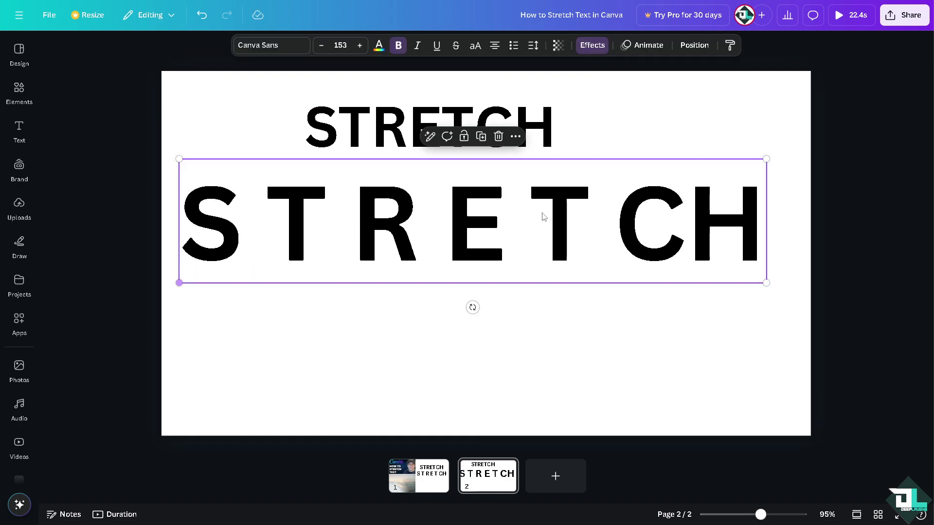
# Add extra spaces around the second T and a space between C and H in the enlarged S T R E T CH text
pyautogui.doubleClick(458, 239)
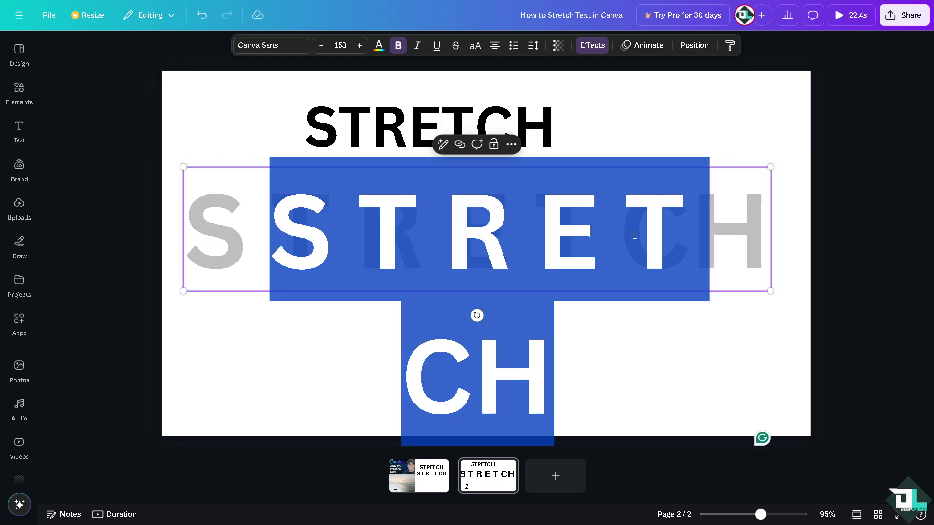
pyautogui.click(626, 228)
pyautogui.press('Right')
pyautogui.click(647, 346)
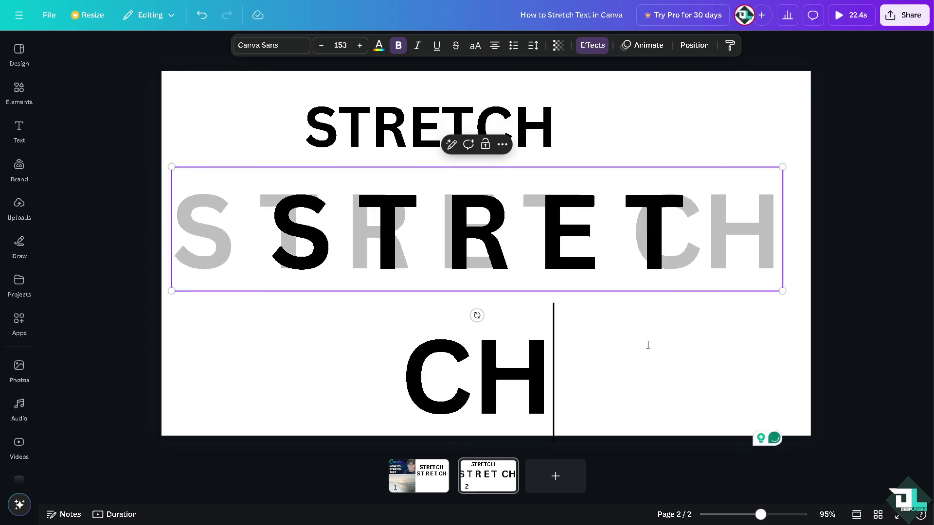
pyautogui.click(603, 249)
pyautogui.click(678, 346)
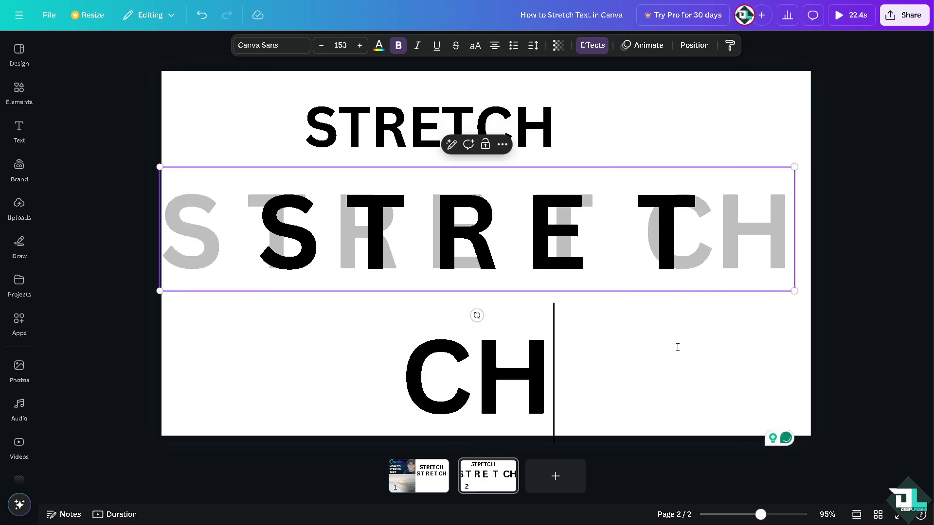
pyautogui.press('Home')
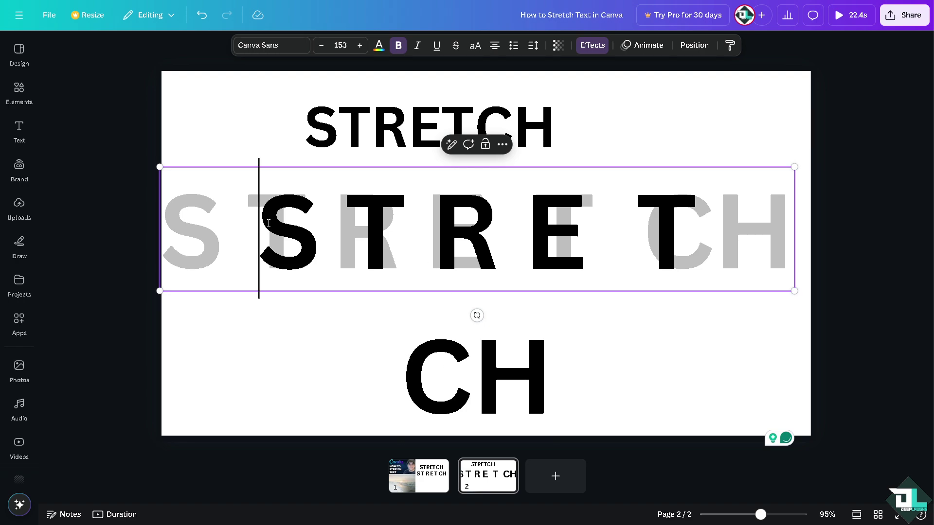
pyautogui.press('Down')
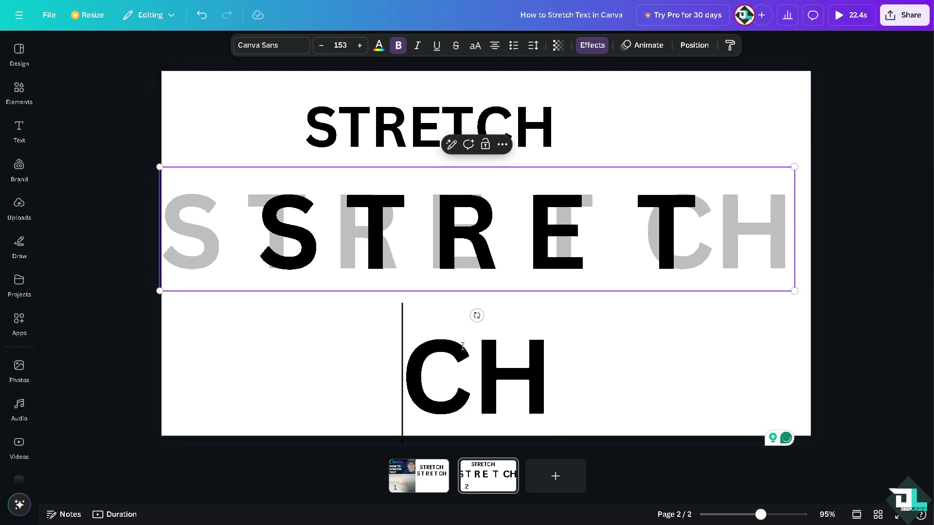
pyautogui.press('Right')
# Try font sizes 130 and 10 on the whole spaced-out STRETCH text
pyautogui.hotkey('ctrl', 'a')
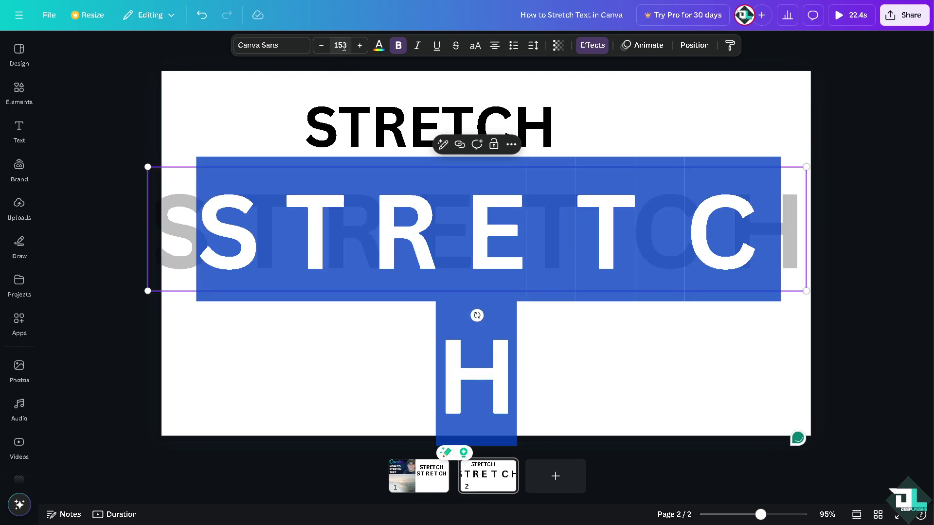
pyautogui.click(343, 45)
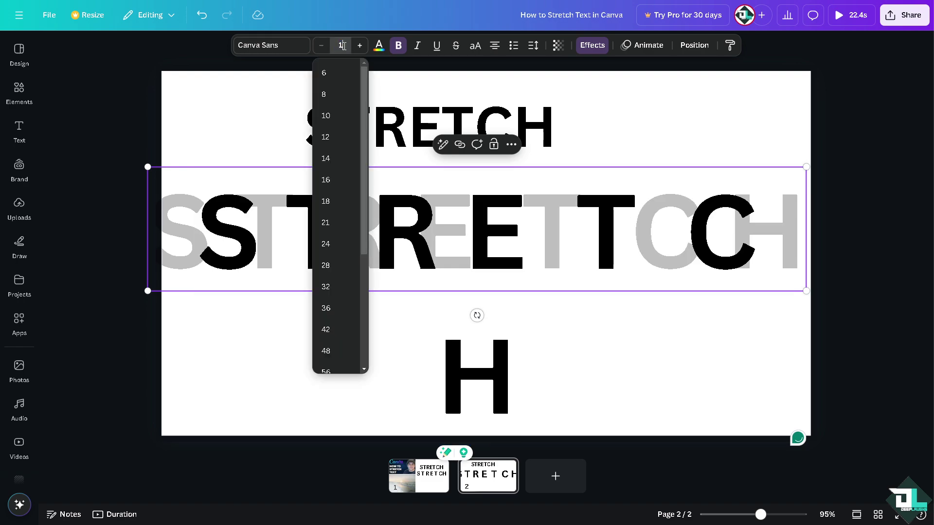
pyautogui.write('130')
pyautogui.press('Return')
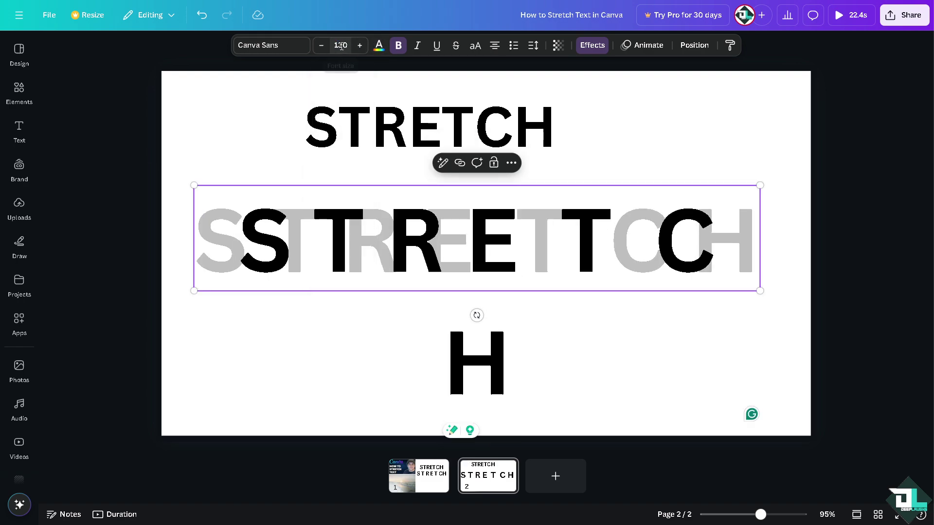
pyautogui.click(341, 45)
pyautogui.write('10')
pyautogui.press('Return')
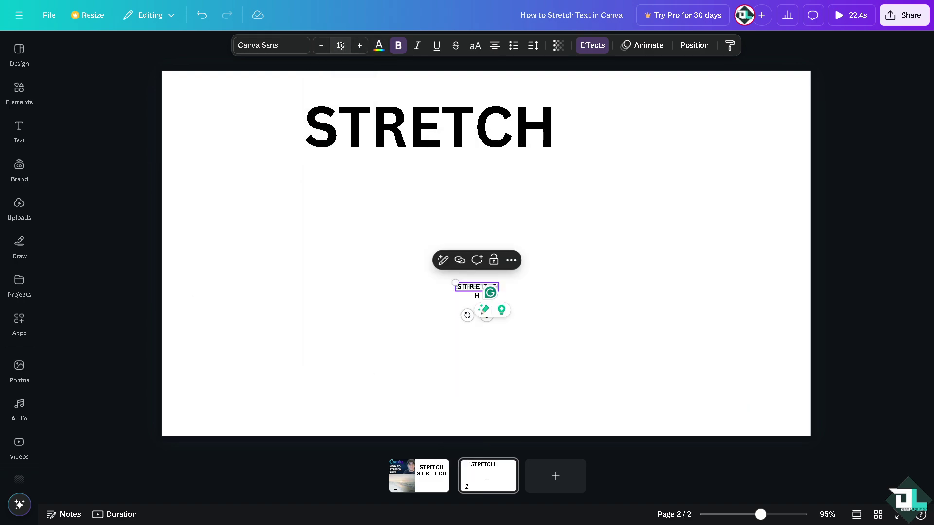
# Set the font size of the spaced-out STRETCH text to 100
pyautogui.click(341, 45)
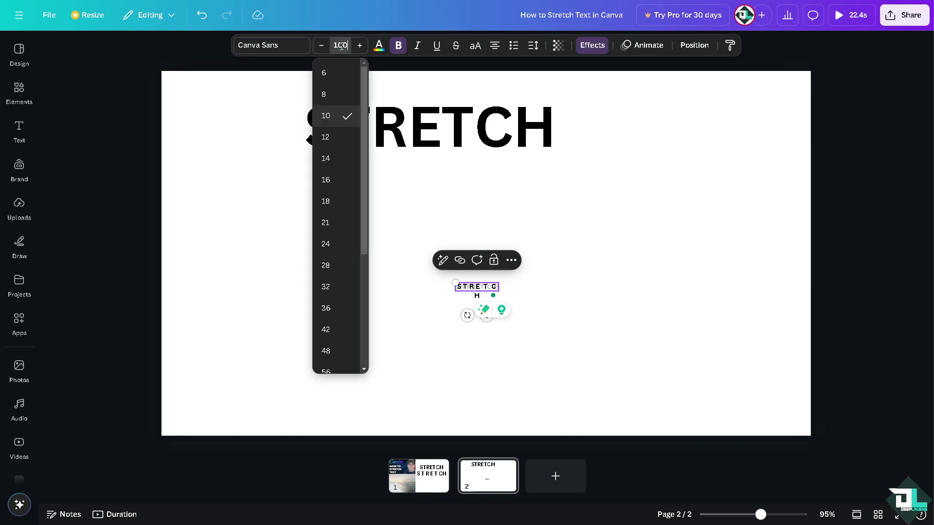
pyautogui.write('100')
pyautogui.press('Return')
pyautogui.click(740, 262)
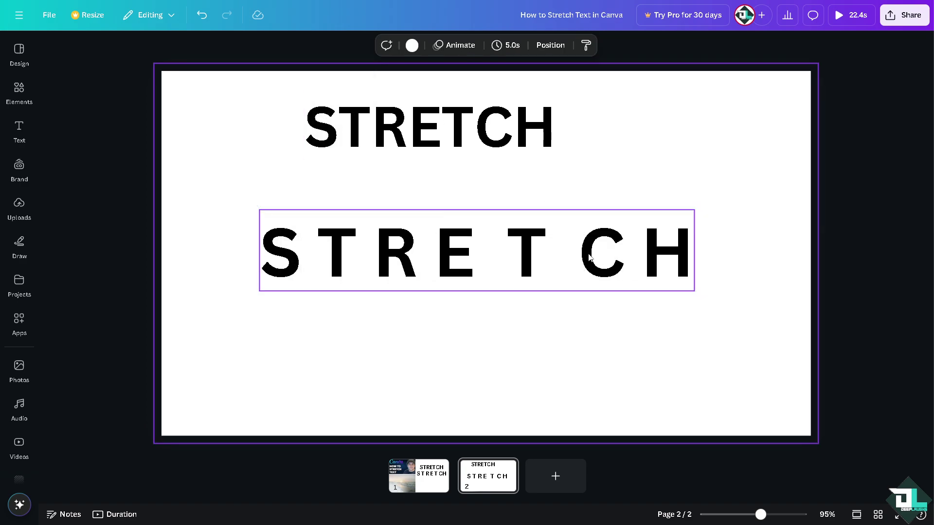
# Remove the extra space between the second T and the C in the spaced-out STRETCH text
pyautogui.doubleClick(592, 254)
pyautogui.moveTo(584, 254); pyautogui.dragTo(613, 257)
pyautogui.click(614, 257)
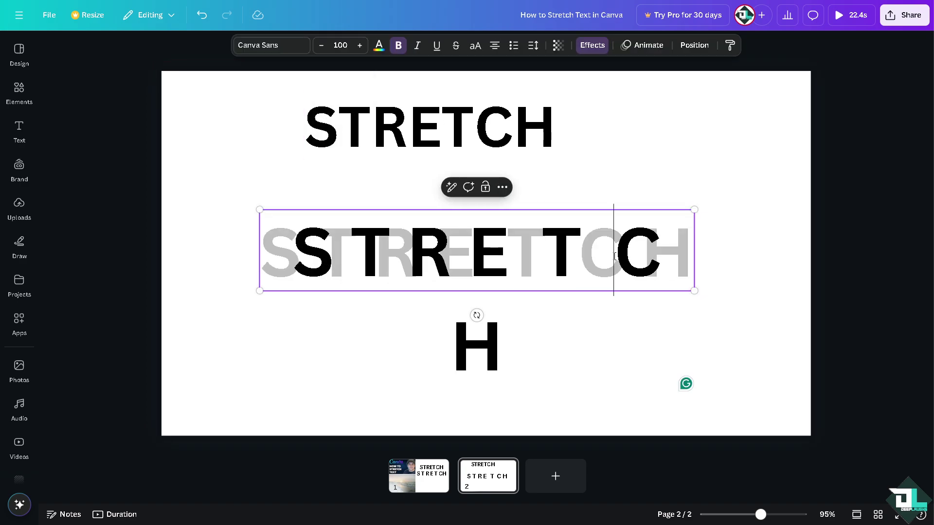
pyautogui.press('Right')
pyautogui.click(749, 238)
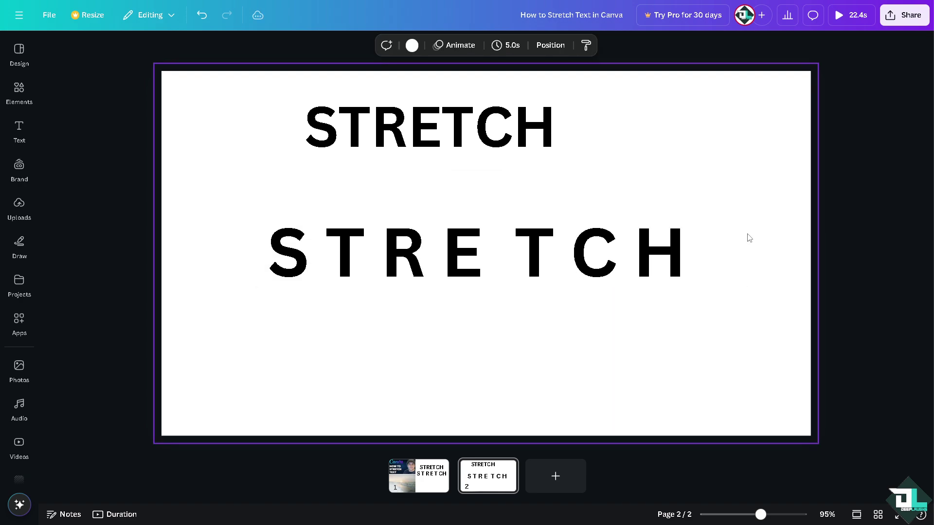
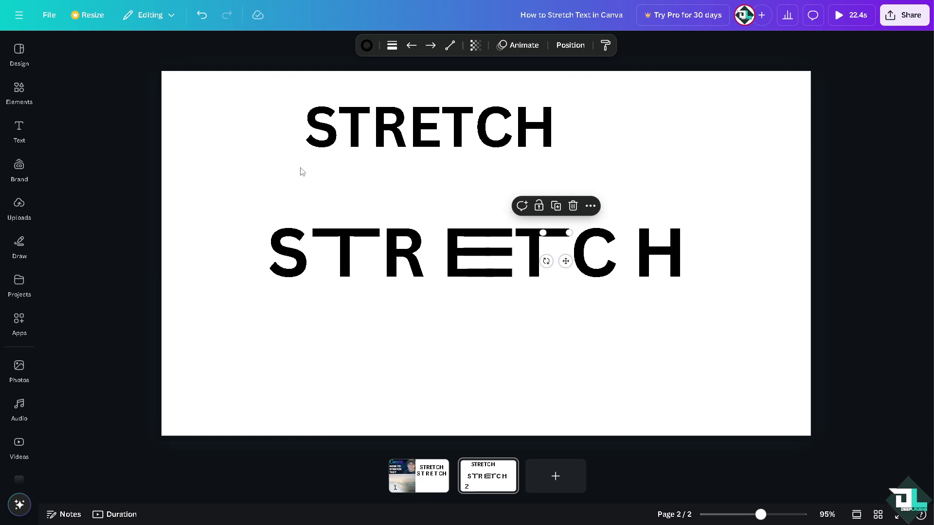
# Add a text box reading "TEXT" and place it below the left part of the stretched STRETCH word
pyautogui.click(316, 189)
pyautogui.click(16, 144)
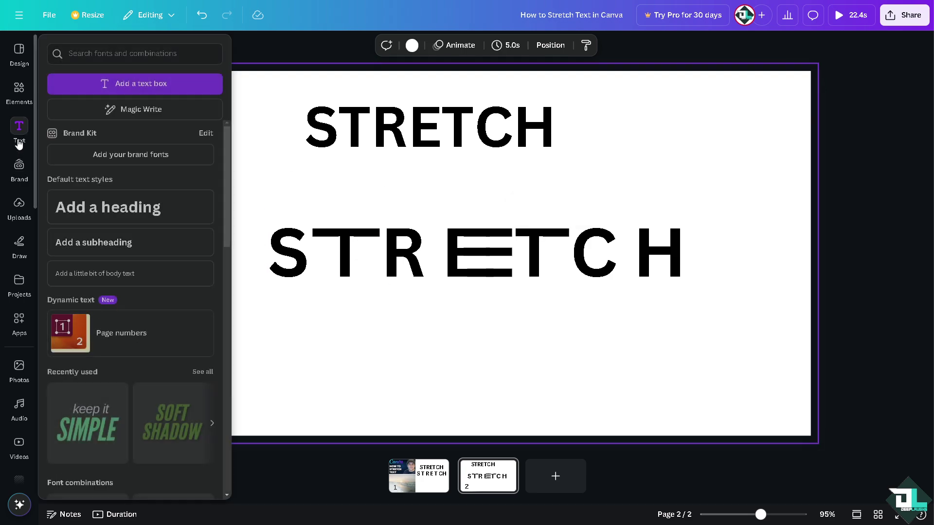
pyautogui.click(133, 79)
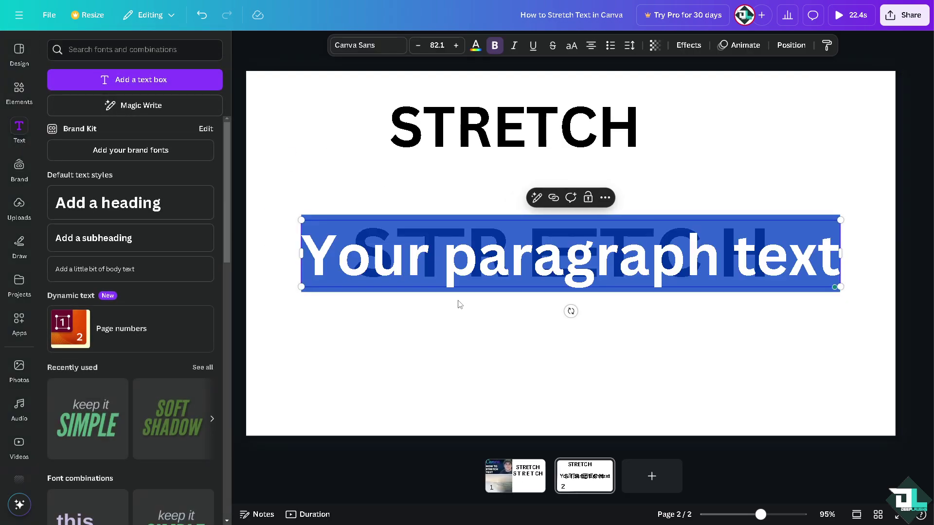
pyautogui.write('TEXT')
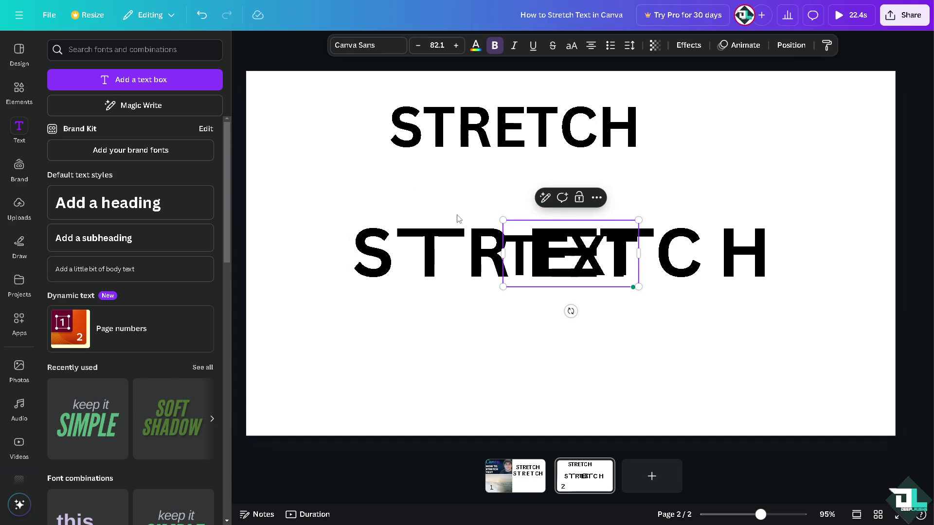
pyautogui.moveTo(541, 250); pyautogui.dragTo(355, 332)
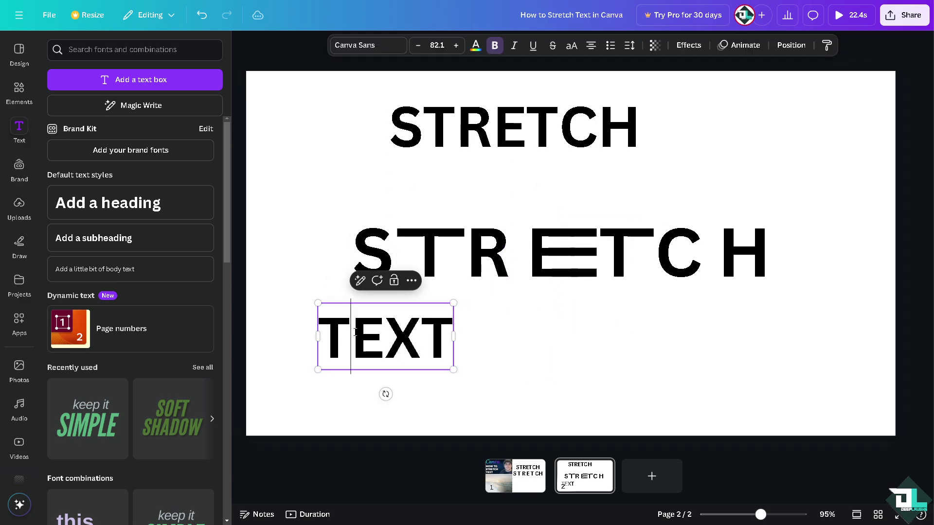
# Insert several spaces between the letters of TEXT and widen its box across the page so the word fits on one line
pyautogui.press('Right')
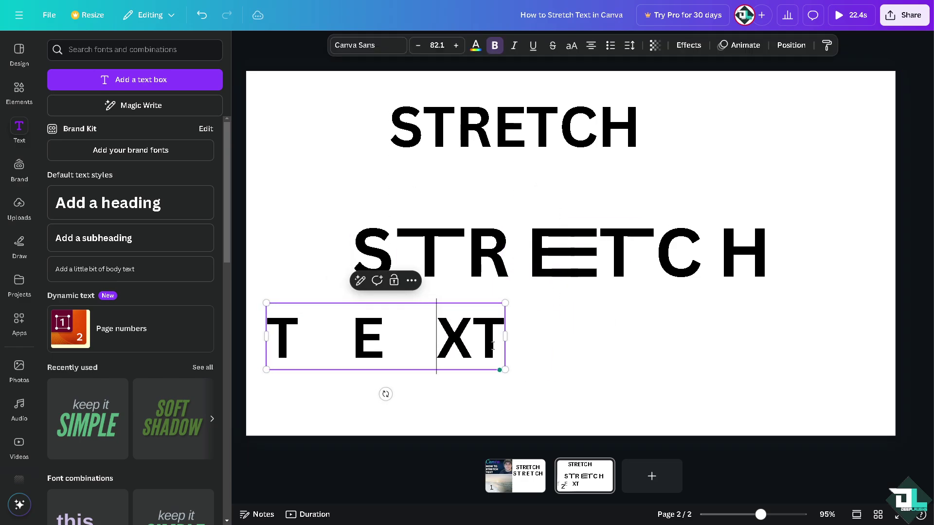
pyautogui.press('Right')
pyautogui.click(578, 365)
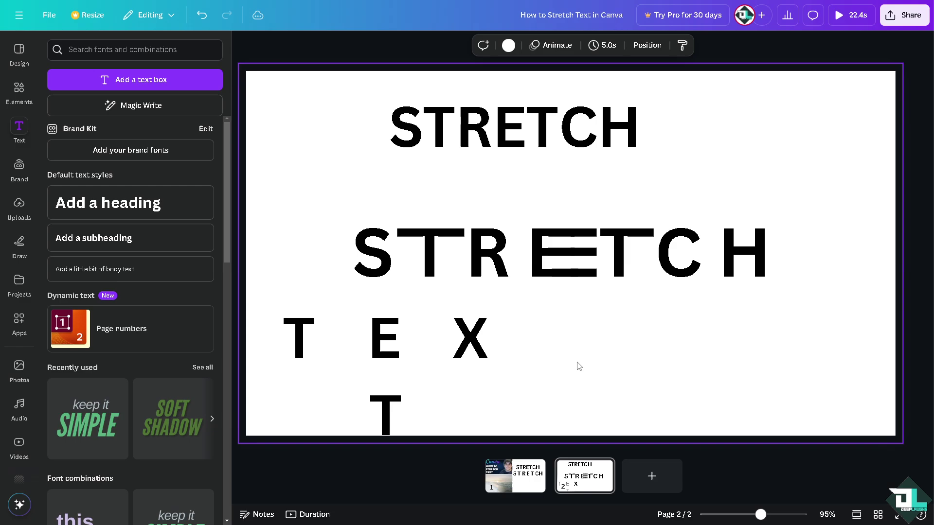
pyautogui.click(433, 343)
pyautogui.moveTo(525, 375); pyautogui.dragTo(862, 366)
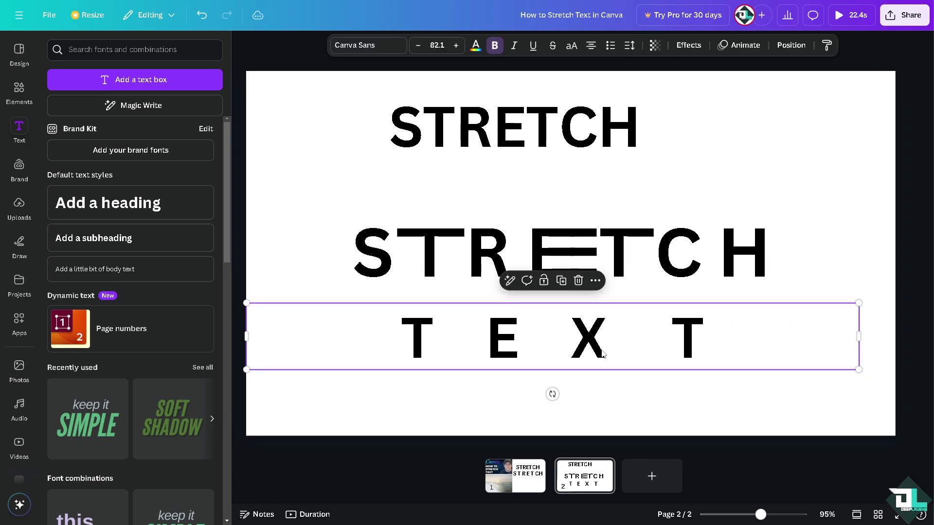
# Add more spaces between all the letters of TEXT to spread them wider, and move the text slightly down
pyautogui.click(456, 334)
pyautogui.click(680, 346)
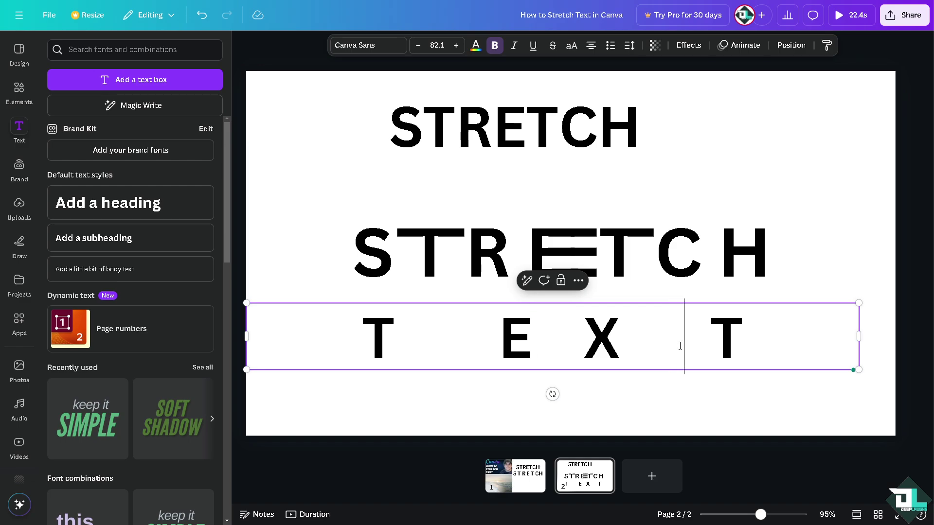
pyautogui.click(548, 342)
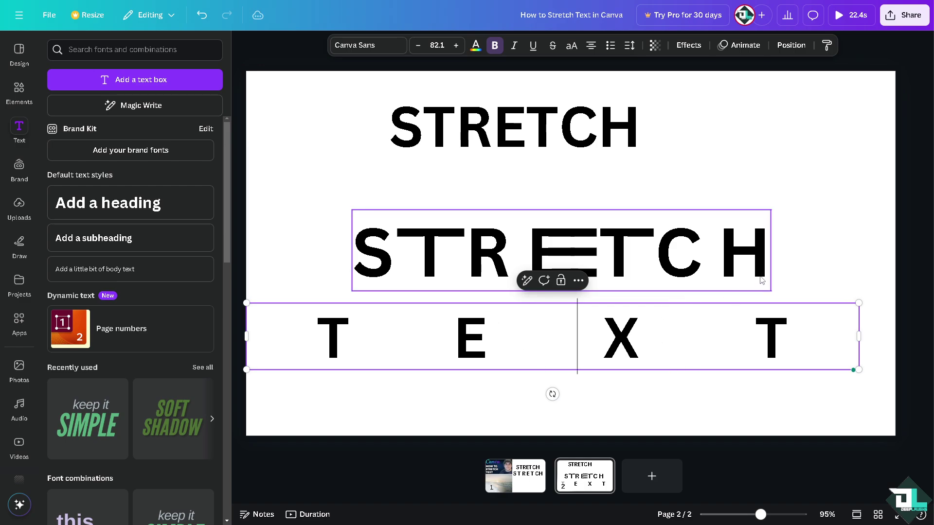
pyautogui.click(812, 276)
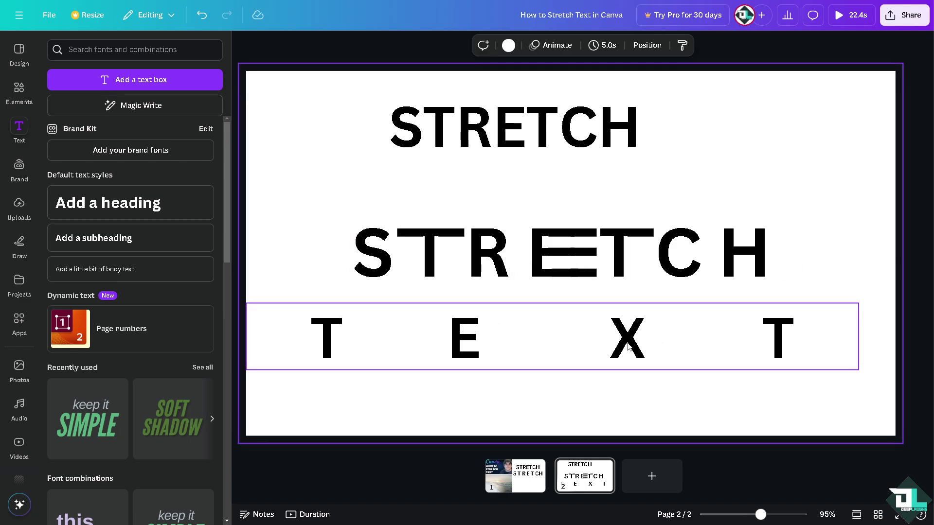
pyautogui.moveTo(628, 347); pyautogui.dragTo(626, 359)
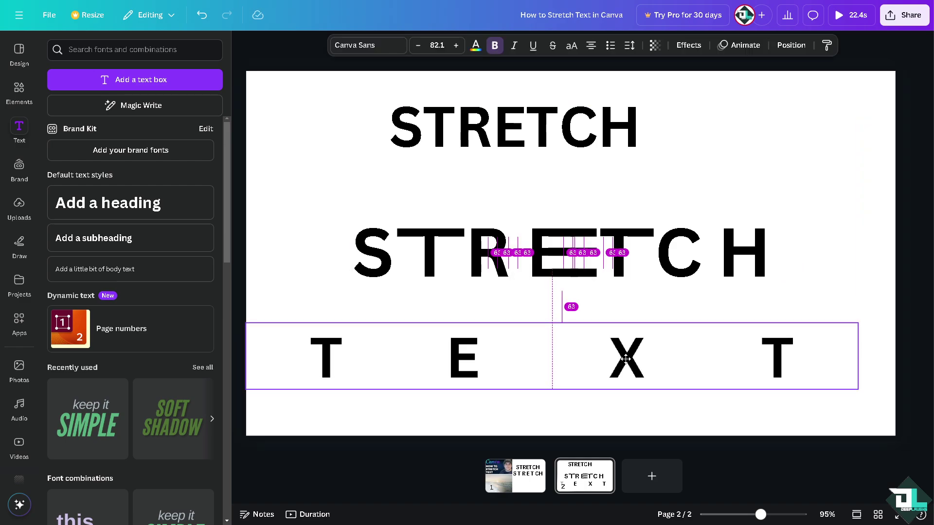
# Duplicate a crossbar line from the first T of STRETCH, align the copy with the crossbar of TEXT's first T, and thin it slightly
pyautogui.click(404, 233)
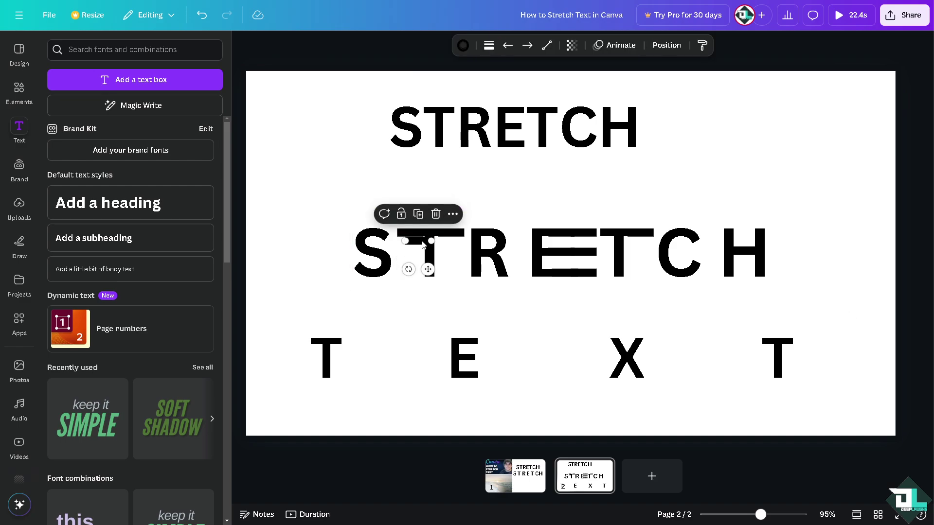
pyautogui.moveTo(407, 238); pyautogui.dragTo(359, 342)
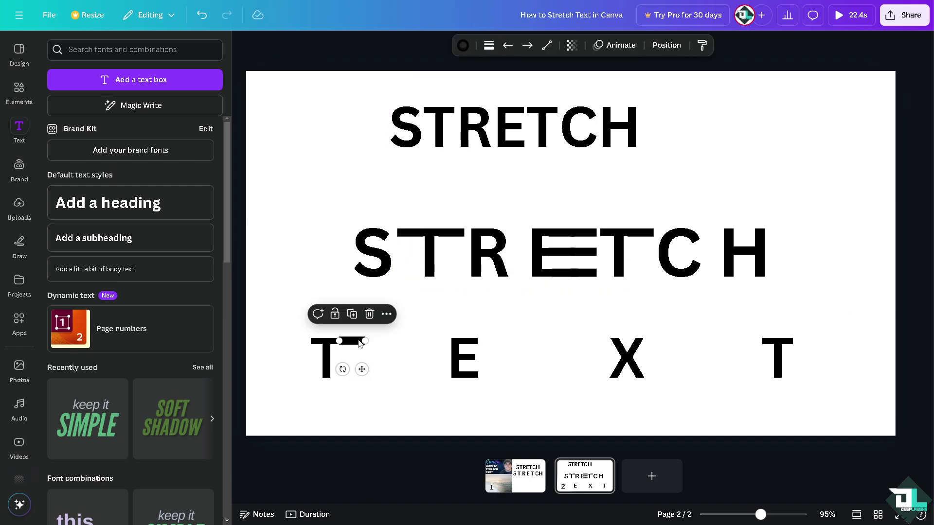
pyautogui.click(488, 45)
pyautogui.moveTo(433, 141); pyautogui.dragTo(432, 144)
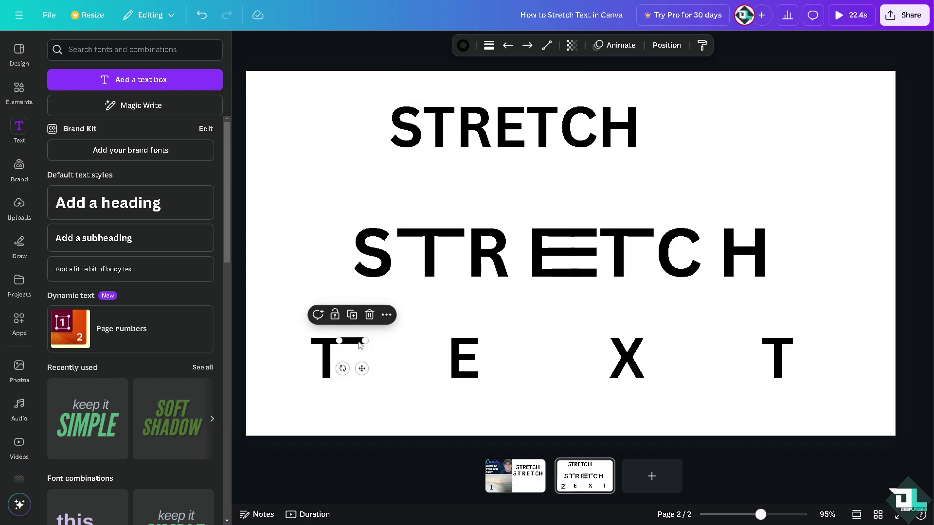
pyautogui.moveTo(360, 345); pyautogui.dragTo(363, 342)
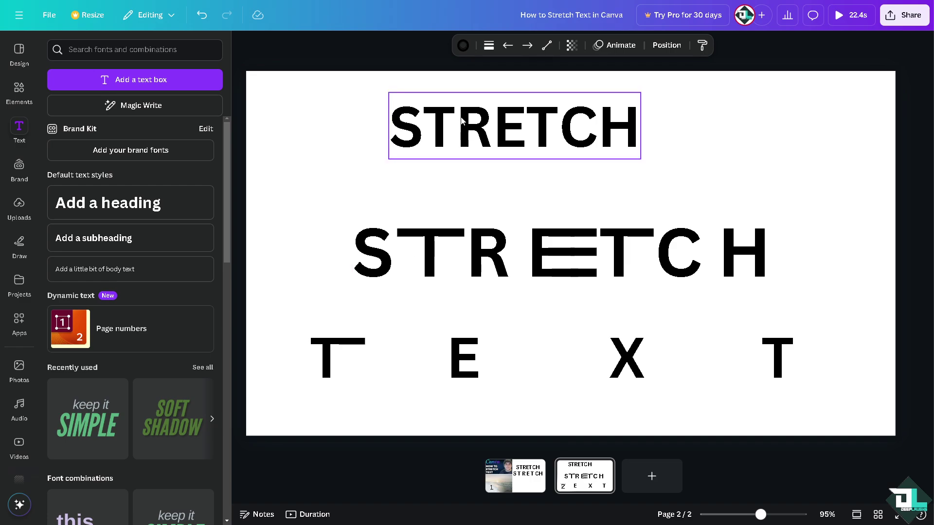
# Set the weight of the line extending the crossbar of TEXT's first T to 12
pyautogui.click(489, 45)
pyautogui.moveTo(439, 141); pyautogui.dragTo(432, 141)
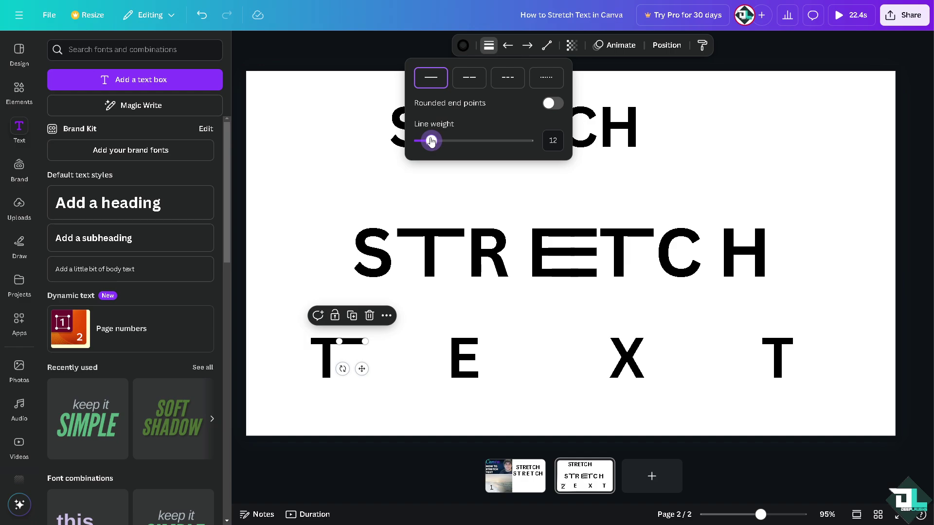
pyautogui.click(338, 204)
pyautogui.click(364, 344)
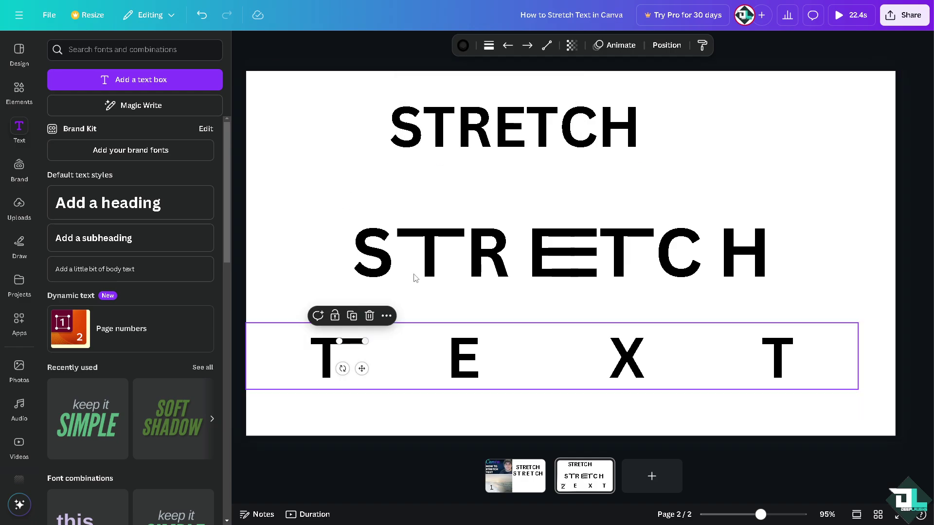
pyautogui.click(489, 45)
pyautogui.click(554, 141)
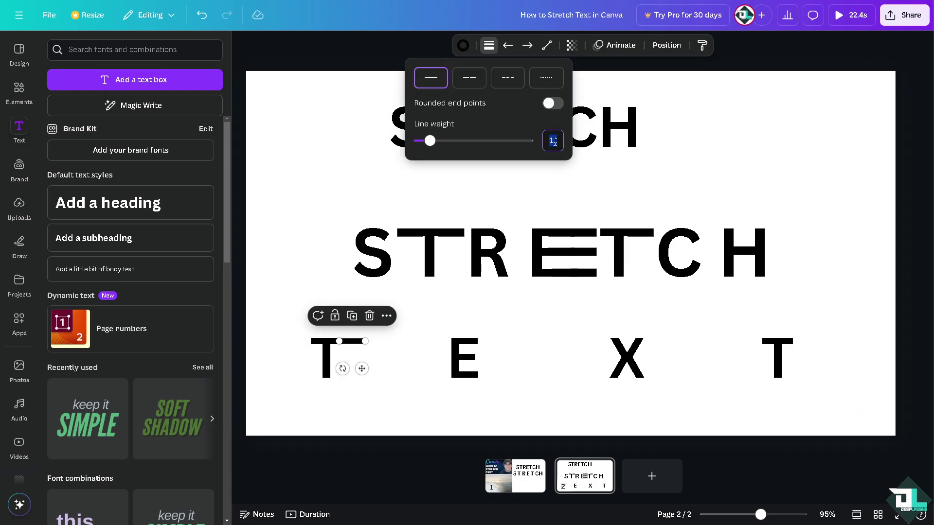
pyautogui.write('12')
pyautogui.click(262, 188)
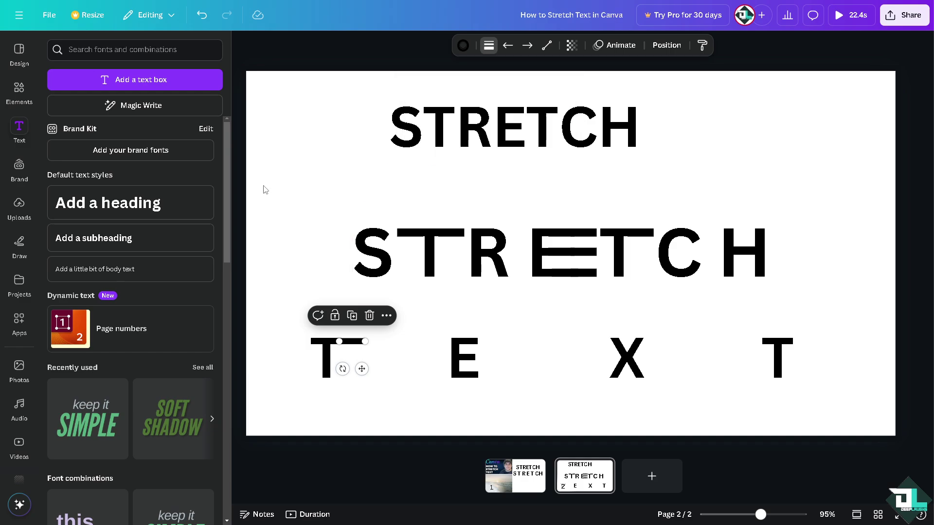
# Extend the first T's crossbar in both directions with line copies, and place more copies on the top and middle arms of TEXT's E
pyautogui.click(353, 342)
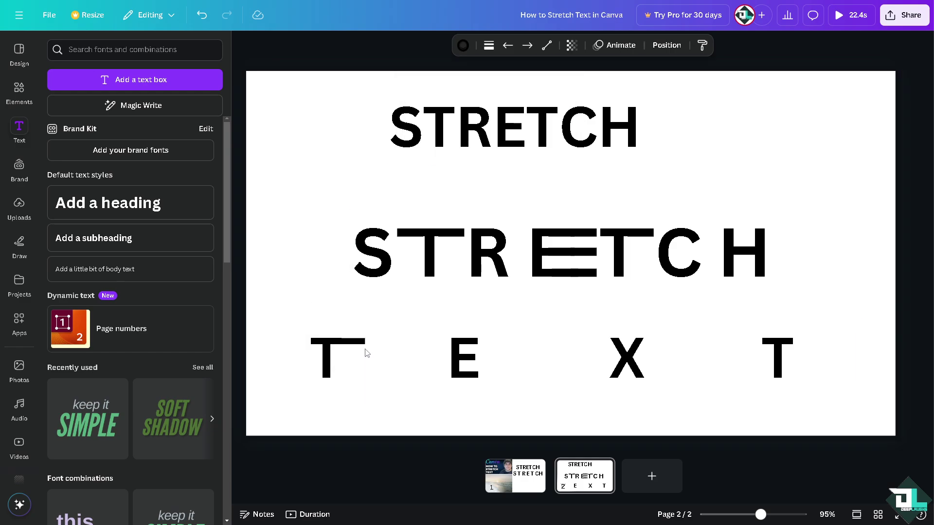
pyautogui.moveTo(339, 341); pyautogui.dragTo(293, 341)
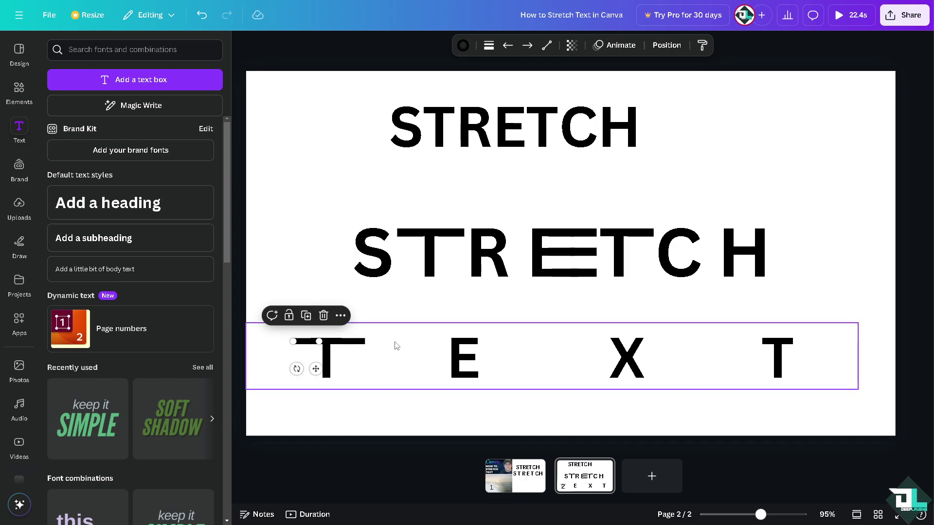
pyautogui.moveTo(308, 347); pyautogui.dragTo(504, 358)
pyautogui.keyDown('shift'); pyautogui.click(547, 343); pyautogui.keyUp('shift')
pyautogui.click(495, 316)
pyautogui.click(508, 354)
pyautogui.click(483, 387)
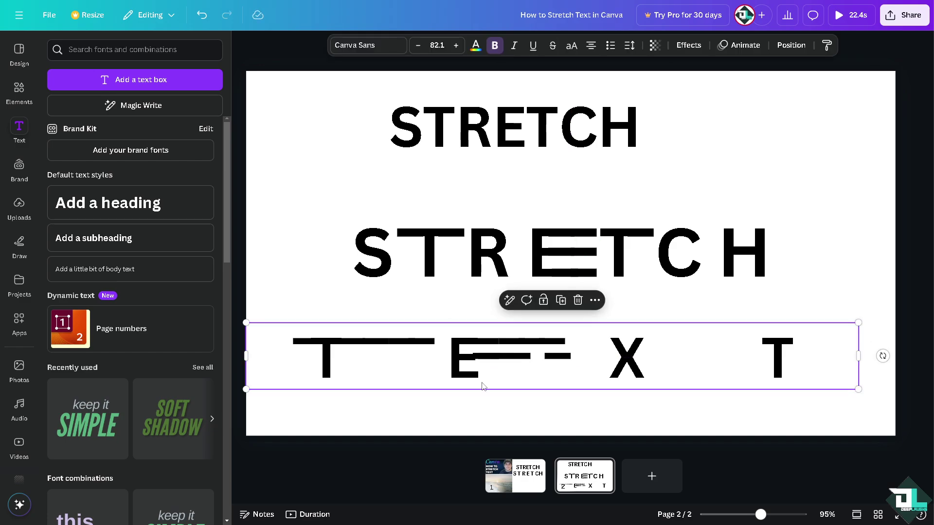
# Fill the gap in the E's middle arm with another line copy, and add line copies along its lower arm
pyautogui.click(430, 346)
pyautogui.moveTo(430, 346); pyautogui.dragTo(524, 356)
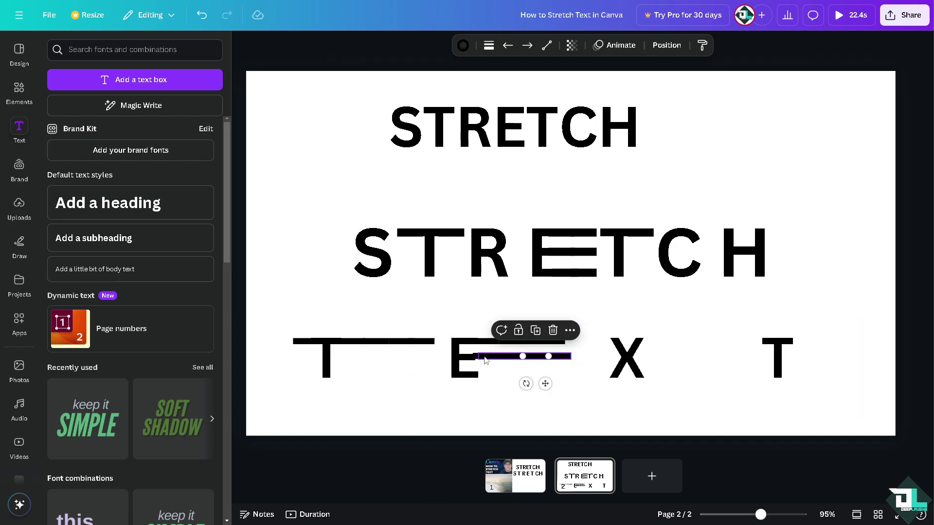
pyautogui.click(486, 358)
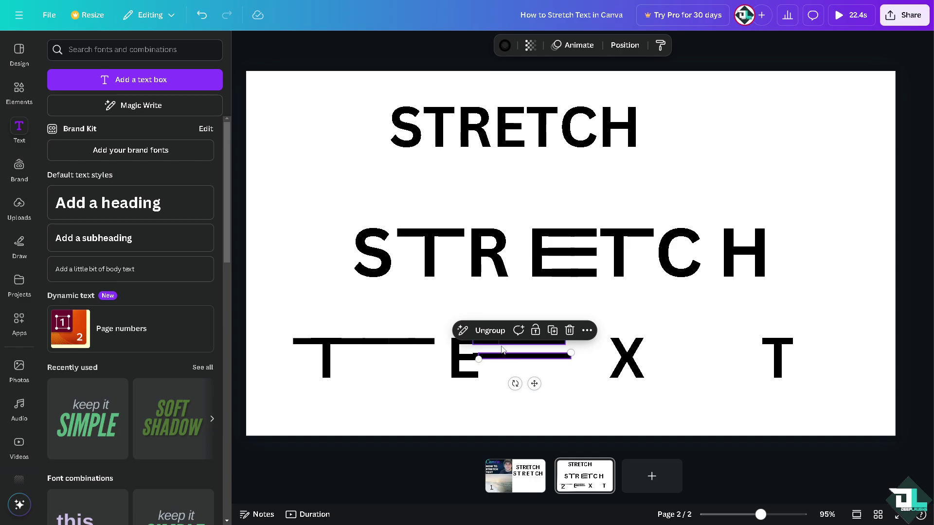
pyautogui.moveTo(516, 358); pyautogui.dragTo(496, 336)
pyautogui.click(504, 369)
pyautogui.click(491, 370)
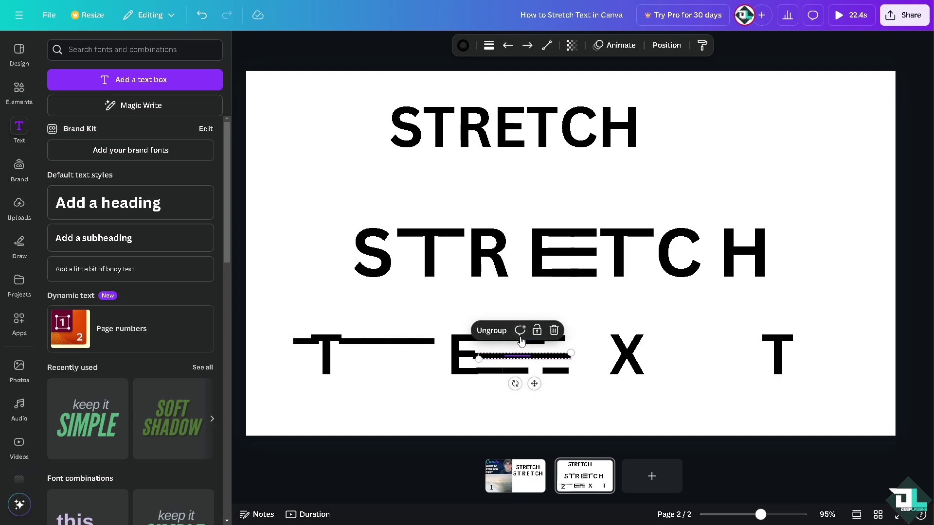
# Raise the E's top-arm lines to align with the letter, and close the gap in its lower arm with a copy
pyautogui.click(545, 345)
pyautogui.click(539, 345)
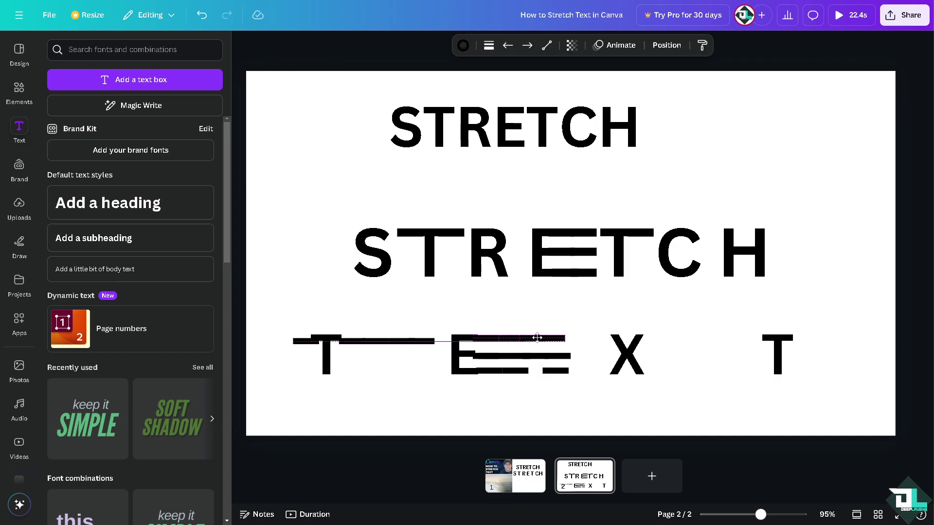
pyautogui.moveTo(539, 347); pyautogui.dragTo(536, 373)
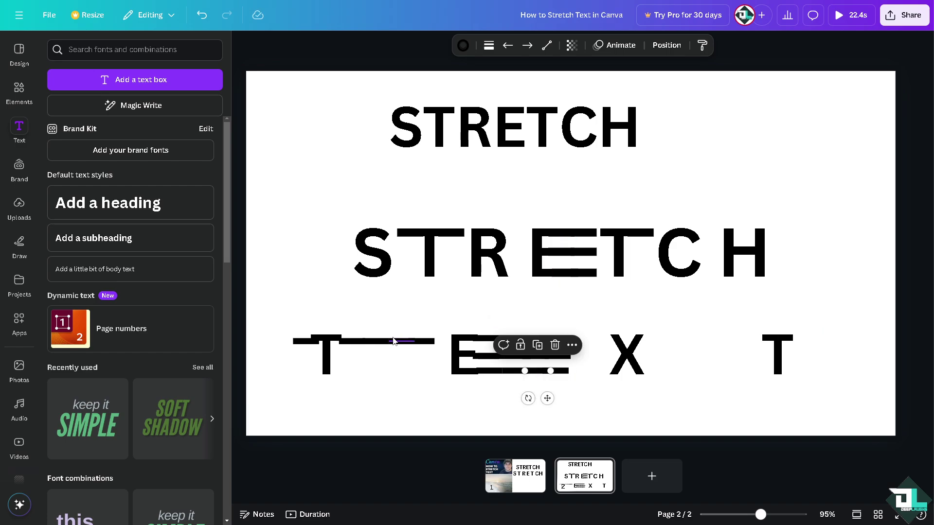
# Move the lines extending the first T's crossbar toward the E up so they align with the top of the T
pyautogui.click(372, 340)
pyautogui.keyDown('shift'); pyautogui.click(417, 343); pyautogui.keyUp('shift')
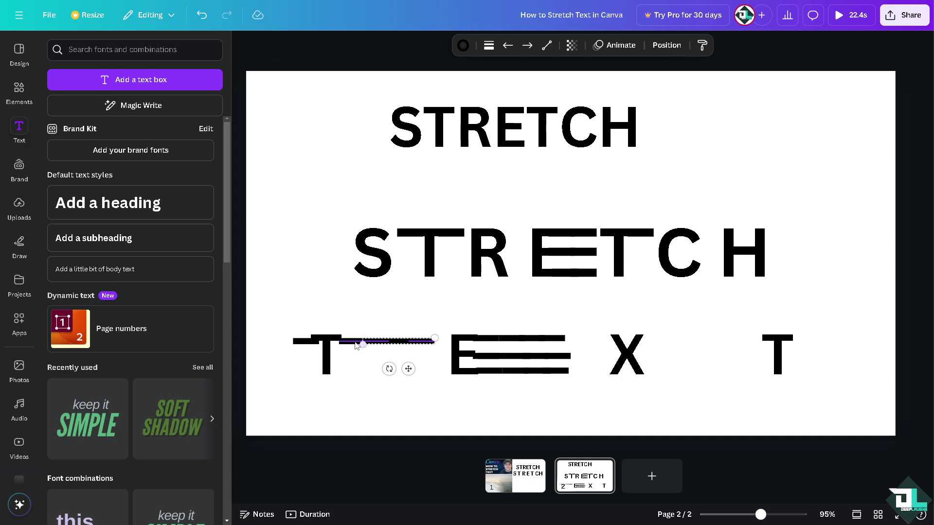
pyautogui.click(370, 316)
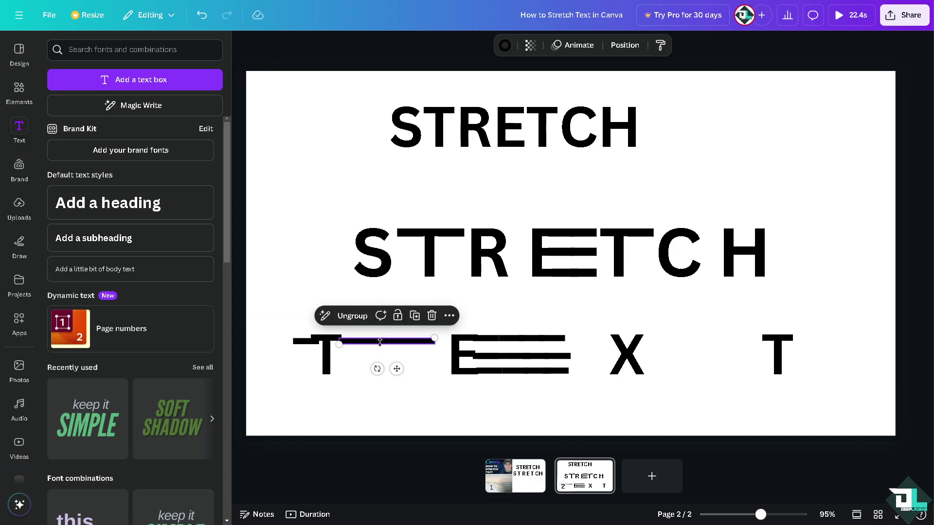
pyautogui.moveTo(381, 340); pyautogui.dragTo(407, 339)
pyautogui.click(371, 351)
pyautogui.click(369, 339)
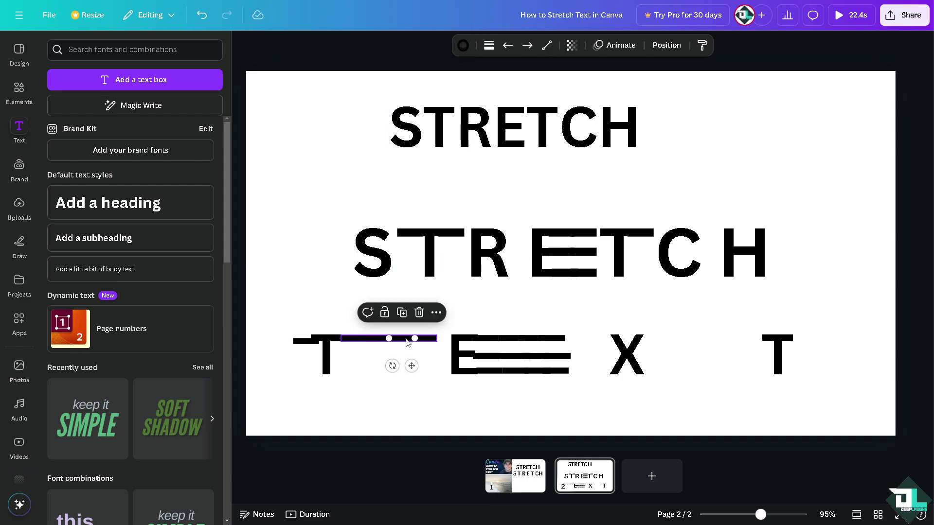
# Select the text boxes and stroke lines on the page together and group them
pyautogui.click(441, 410)
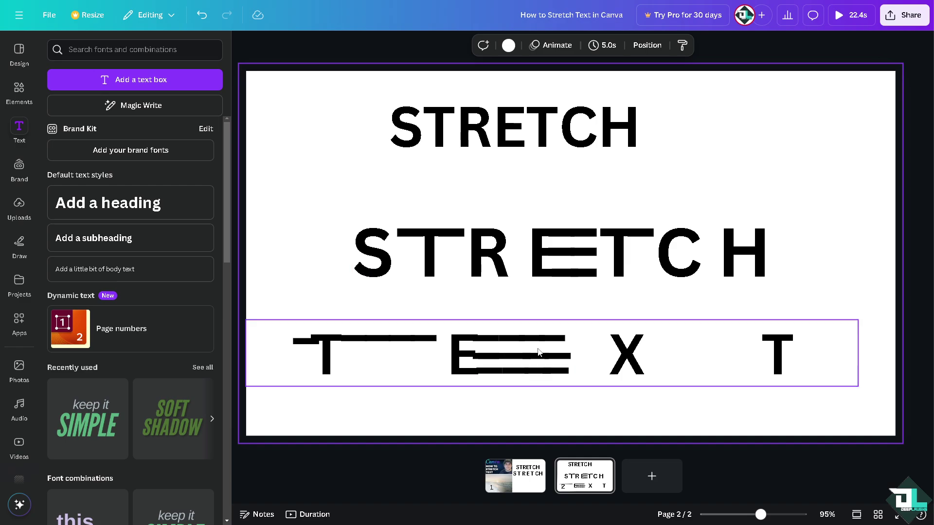
pyautogui.moveTo(333, 127); pyautogui.dragTo(874, 430)
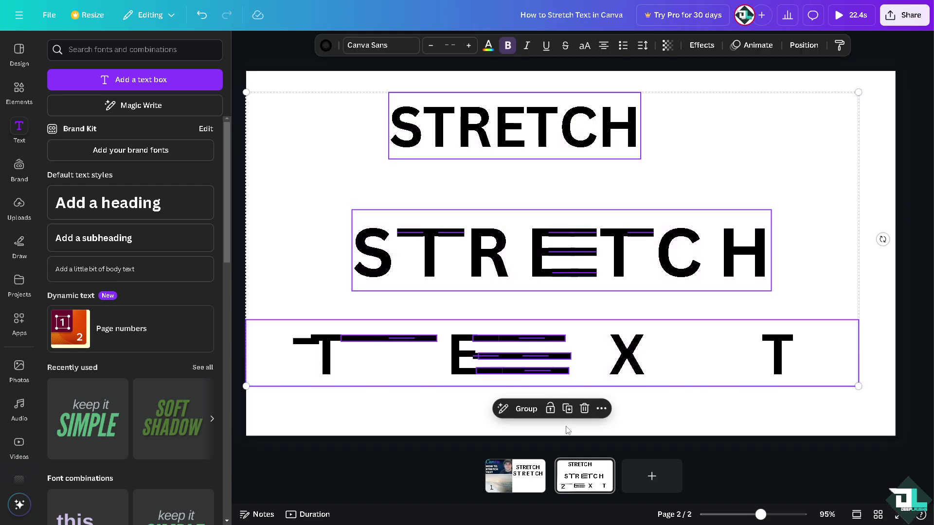
pyautogui.click(526, 409)
# Try white text colour on the group together with the Outline and Neon effects
pyautogui.click(488, 46)
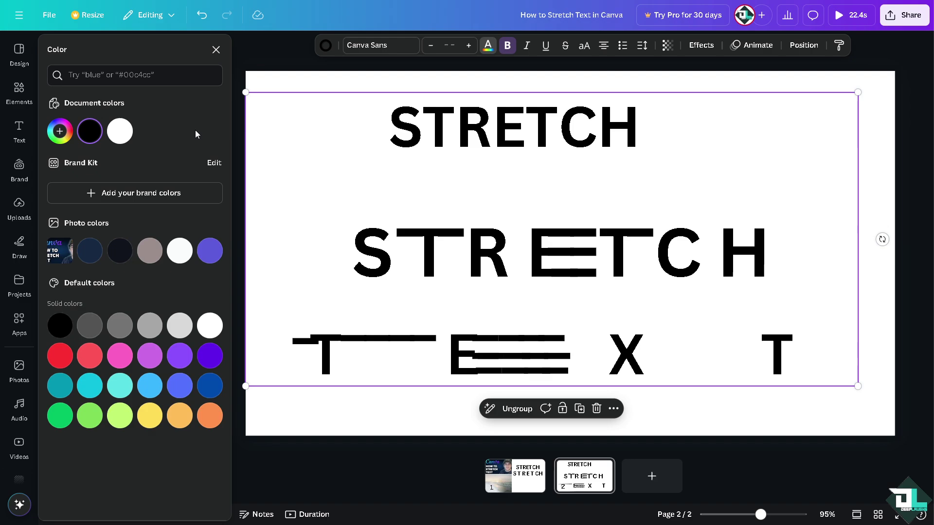
pyautogui.click(120, 131)
pyautogui.click(701, 45)
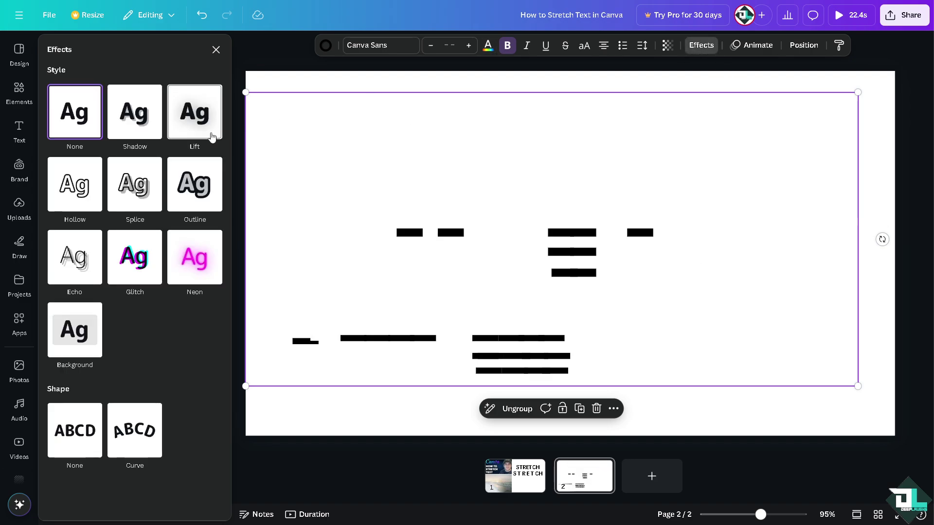
pyautogui.click(191, 187)
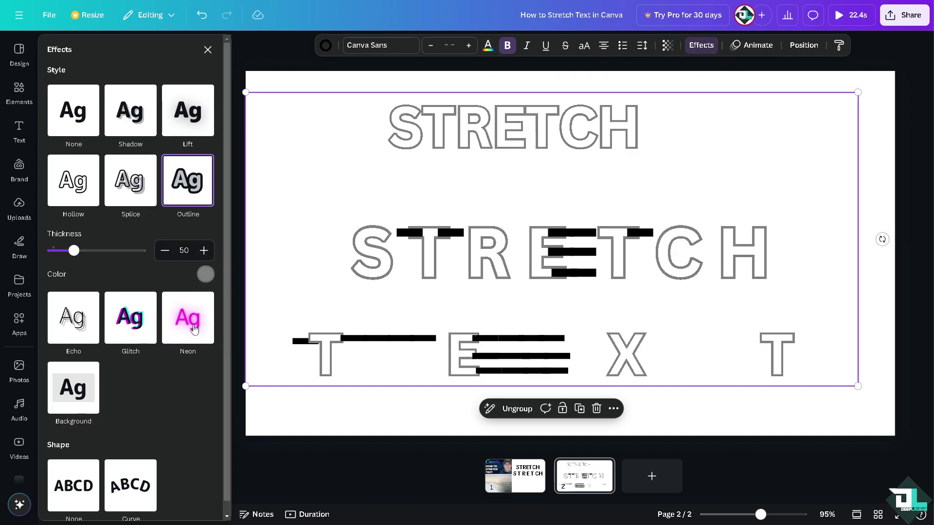
pyautogui.click(192, 324)
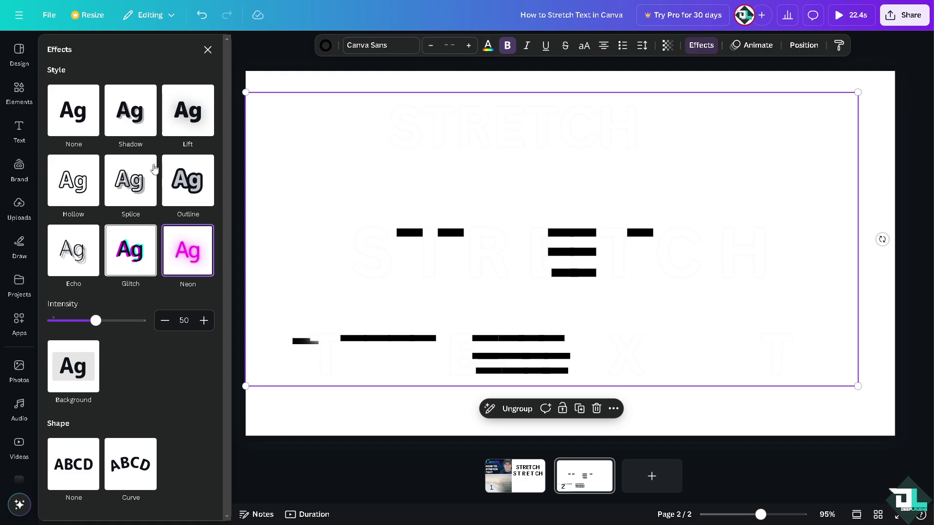
# Try the Outline effect with a white outline on the group, and undo the colour and effect changes
pyautogui.click(190, 188)
pyautogui.click(206, 275)
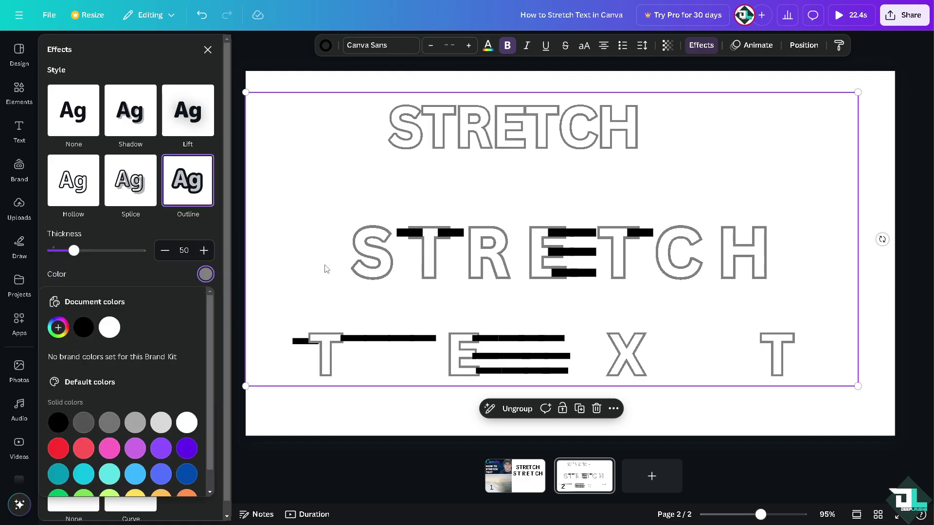
pyautogui.click(109, 327)
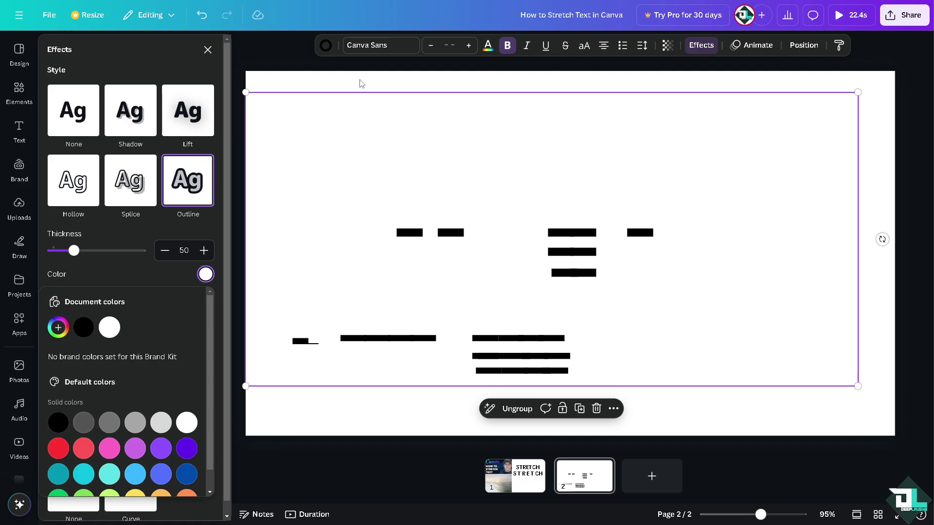
pyautogui.hotkey('ctrl', 'z')
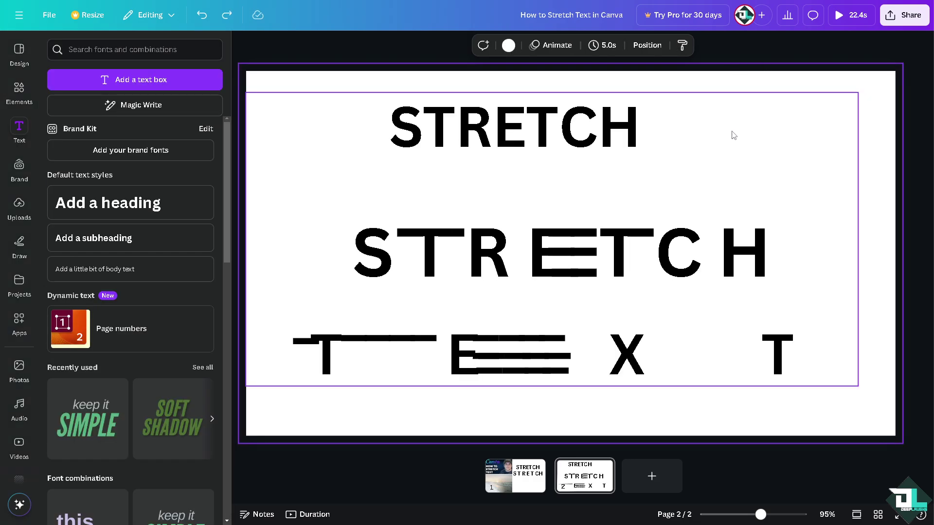
# Play a preview of the design and close it
pyautogui.click(848, 16)
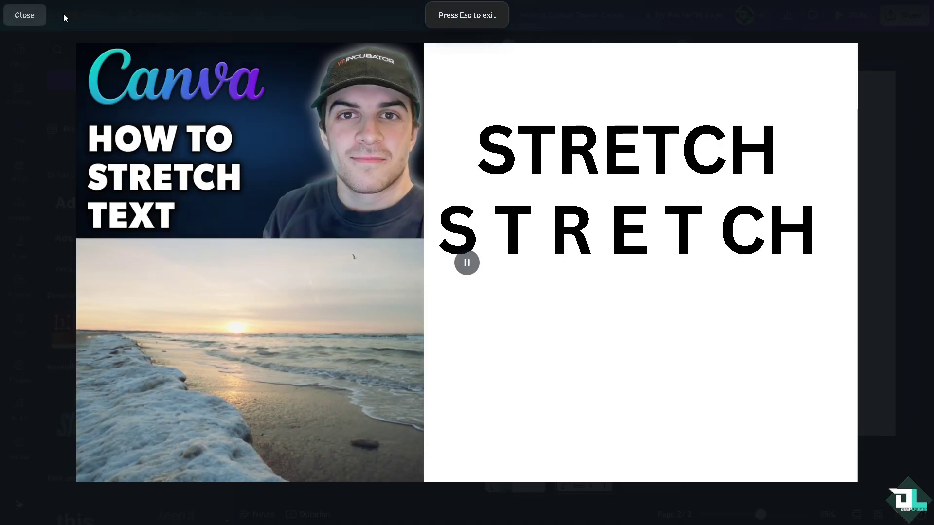
pyautogui.click(34, 13)
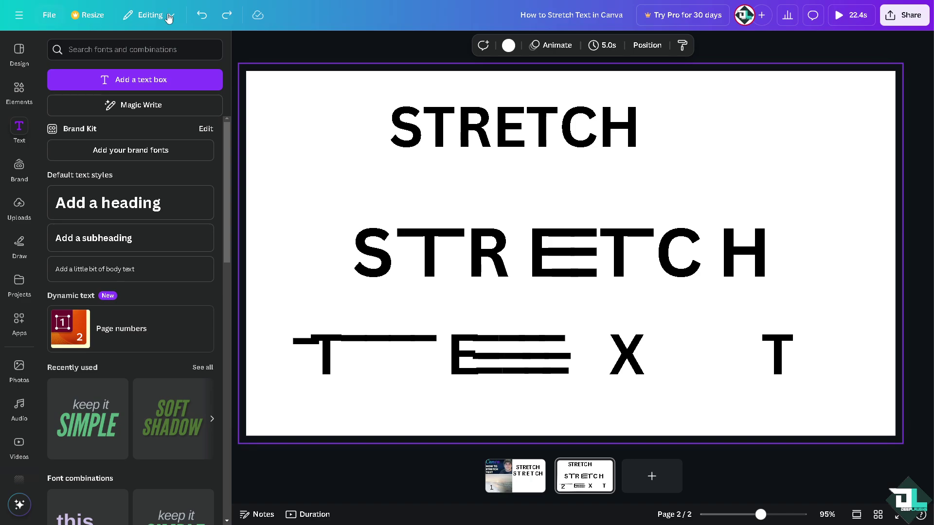
# Copy the design's collaboration link and restrict its access to "Only you can access"
pyautogui.click(900, 21)
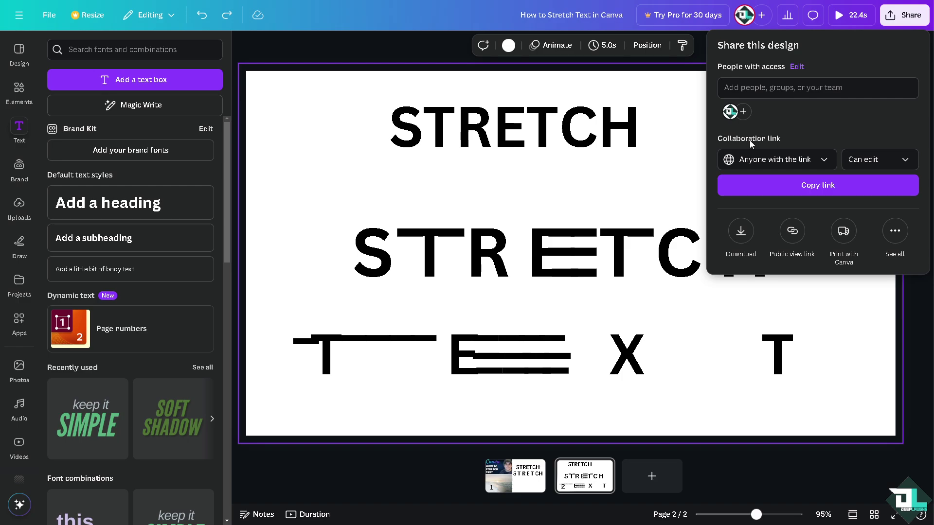
pyautogui.click(793, 188)
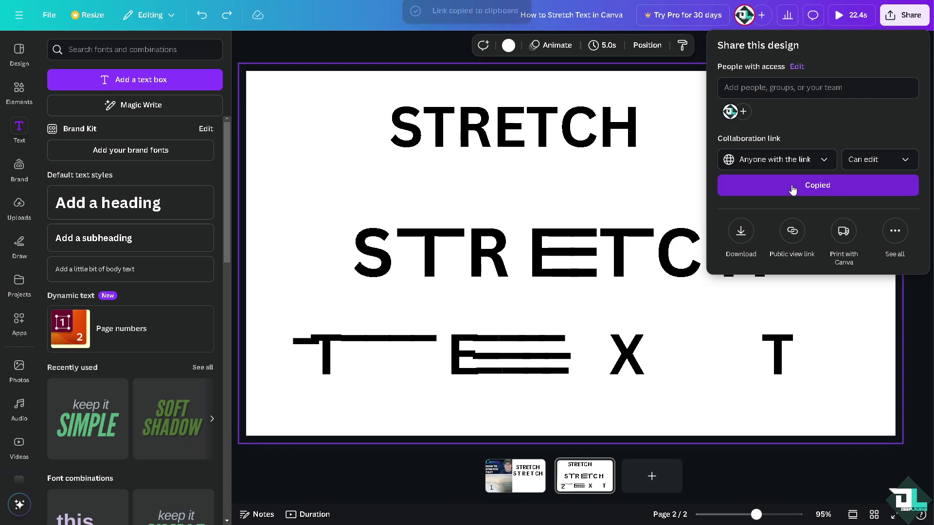
pyautogui.click(815, 164)
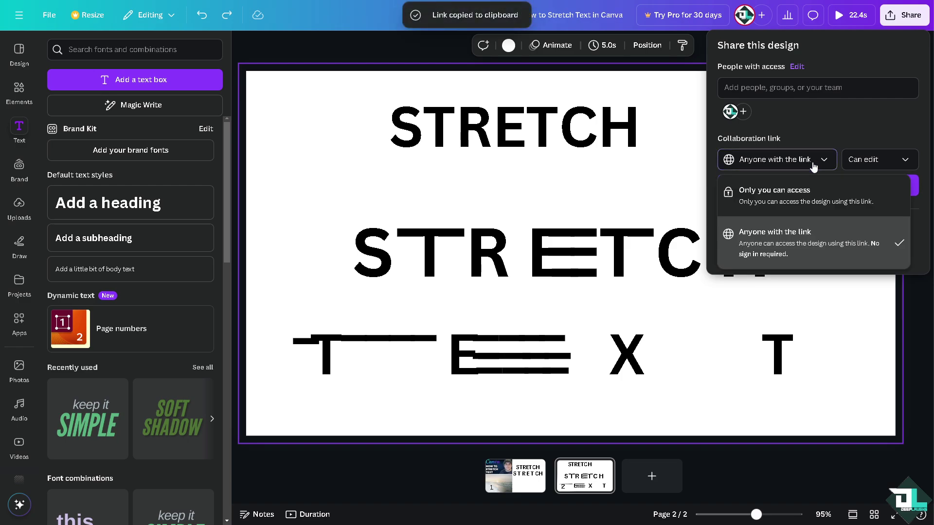
pyautogui.click(782, 193)
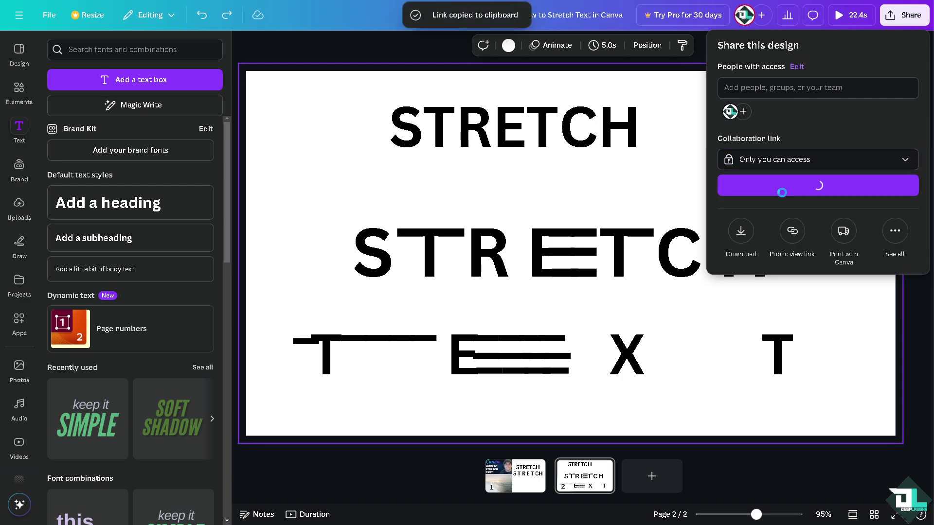
# Examine the download settings and the available file types, and return to the sharing options
pyautogui.click(739, 233)
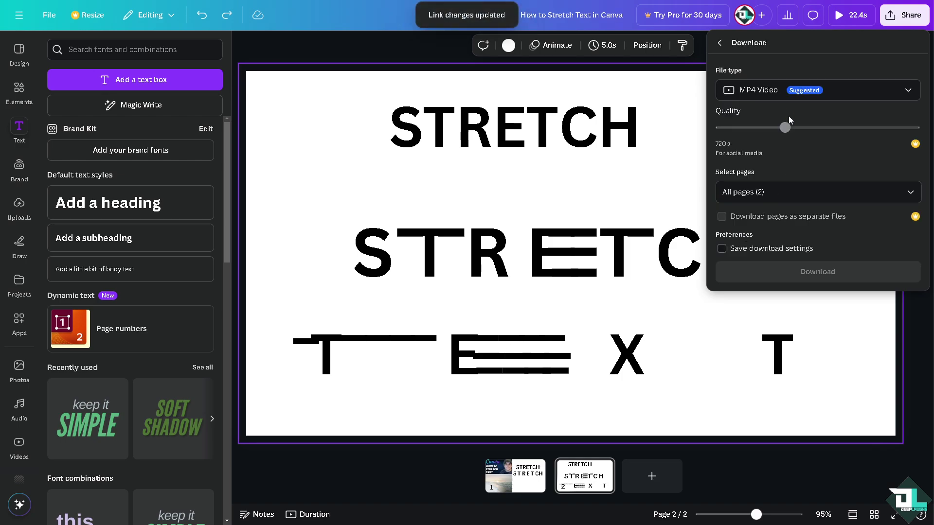
pyautogui.click(770, 93)
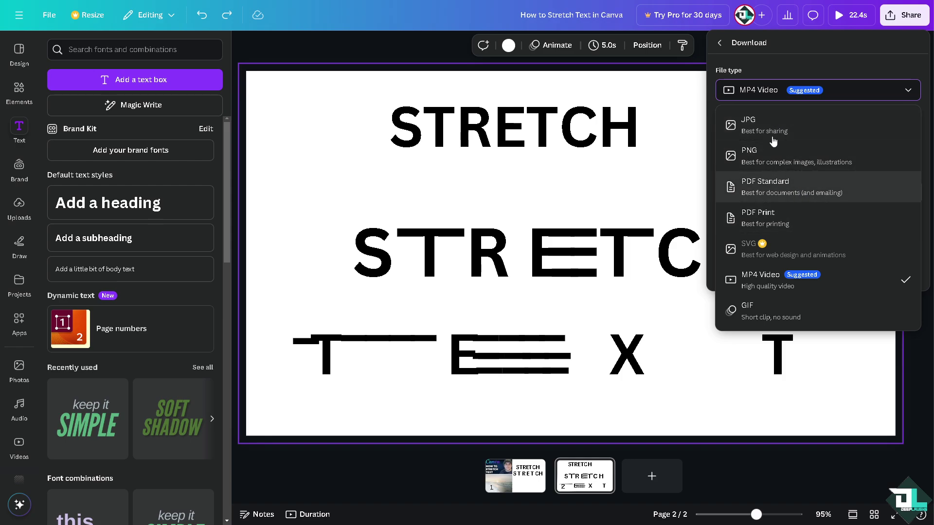
pyautogui.click(780, 63)
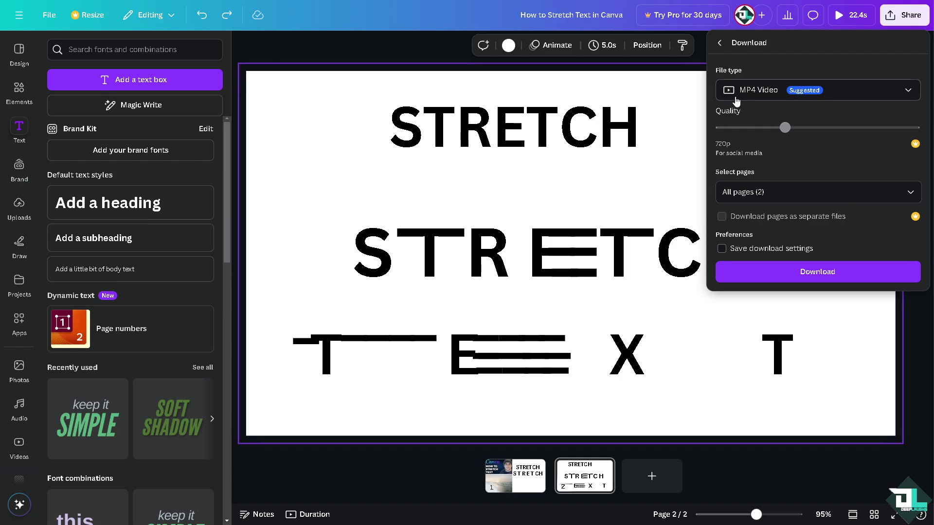
pyautogui.click(720, 42)
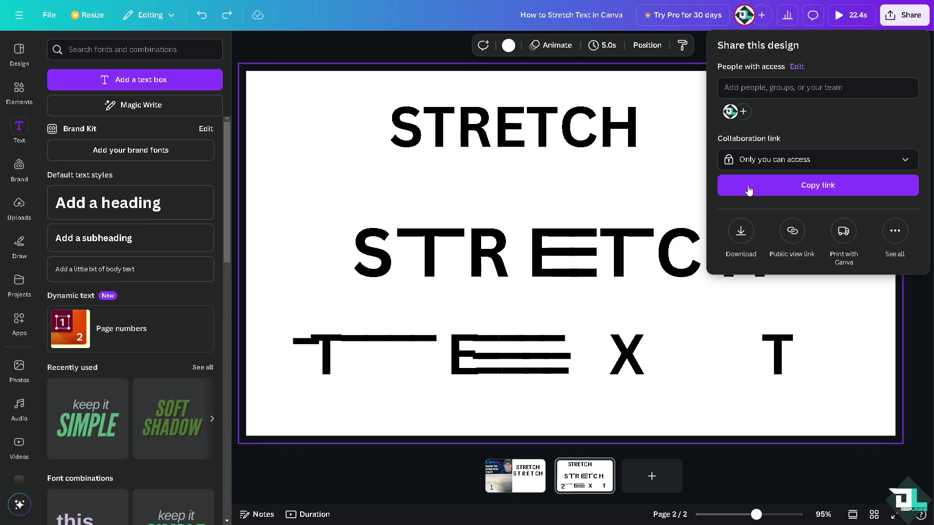
# Examine all the further ways to share, save and publish the design, and close the sharing options
pyautogui.click(900, 245)
pyautogui.scroll(-4, 801, 305)
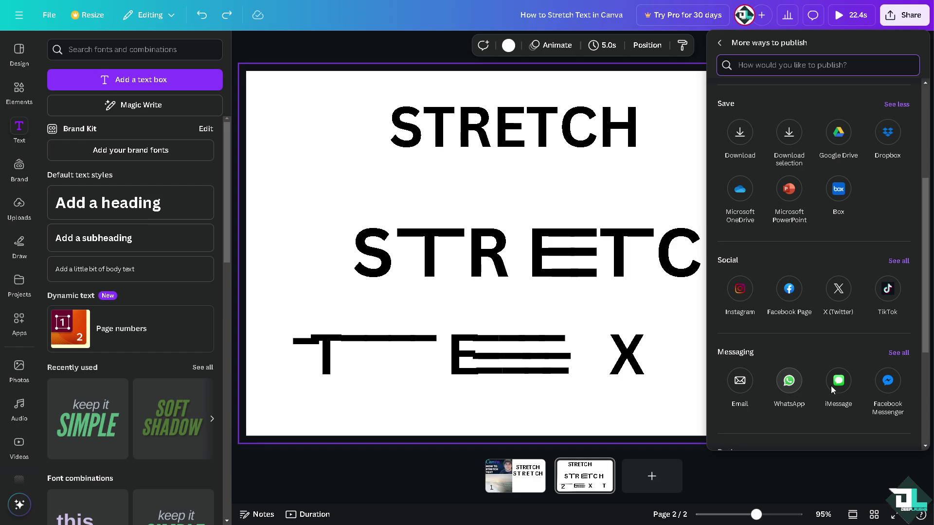
pyautogui.scroll(-2, 841, 388)
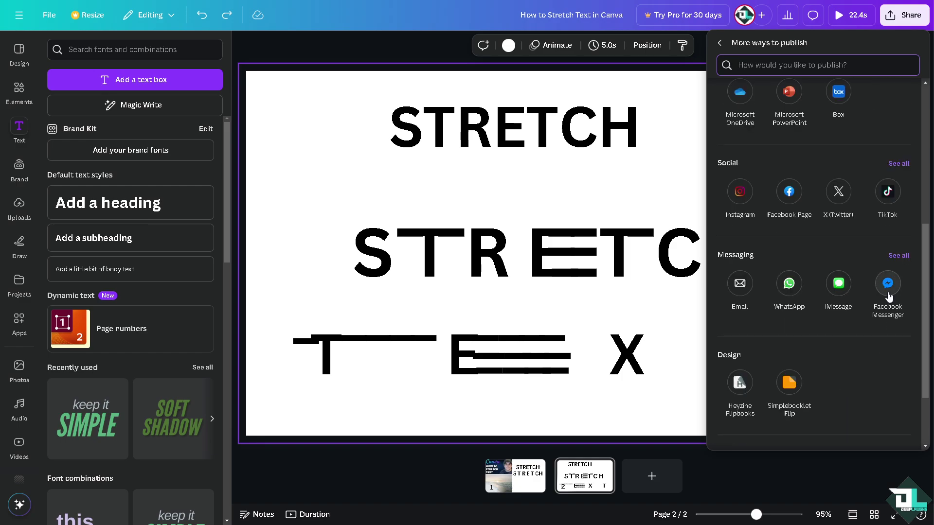
pyautogui.scroll(3, 758, 193)
pyautogui.scroll(3, 758, 193)
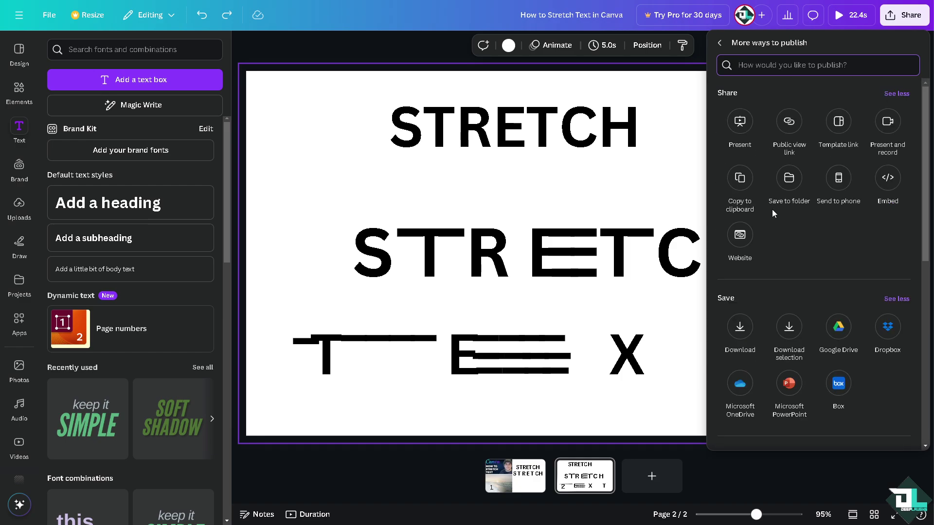
pyautogui.click(718, 44)
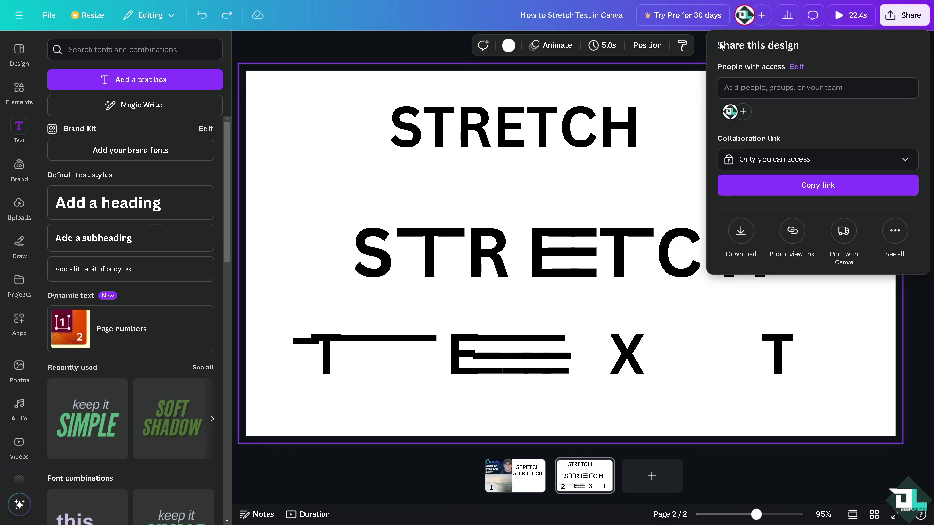
pyautogui.click(422, 55)
# Go to page 1 and play the preview of the design from there
pyautogui.click(515, 476)
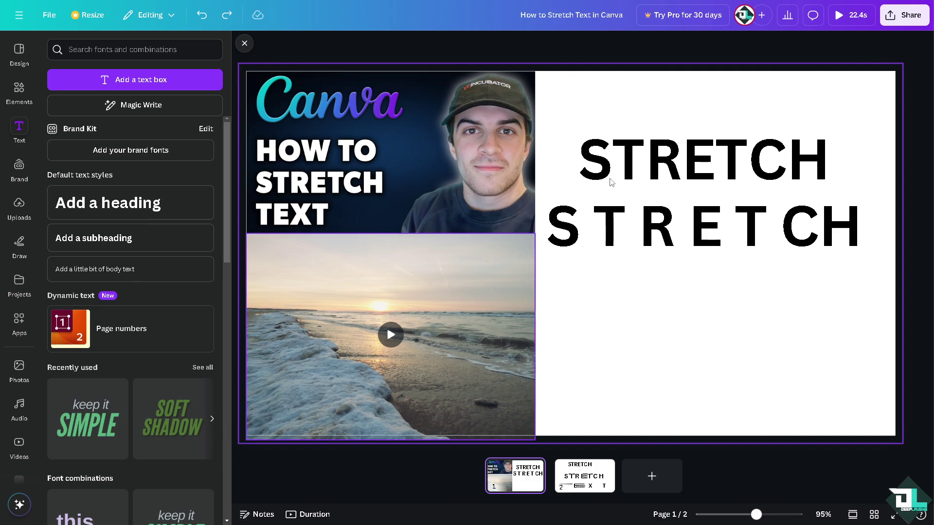
pyautogui.click(852, 15)
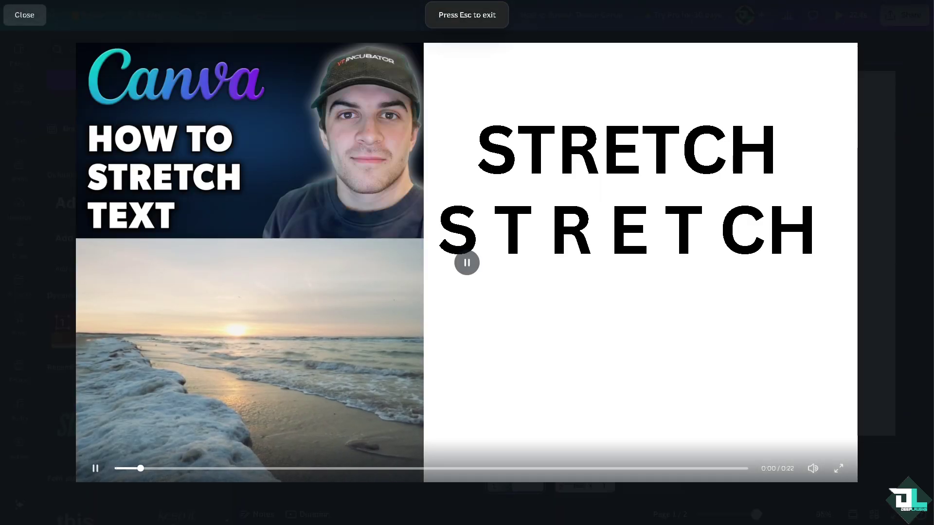